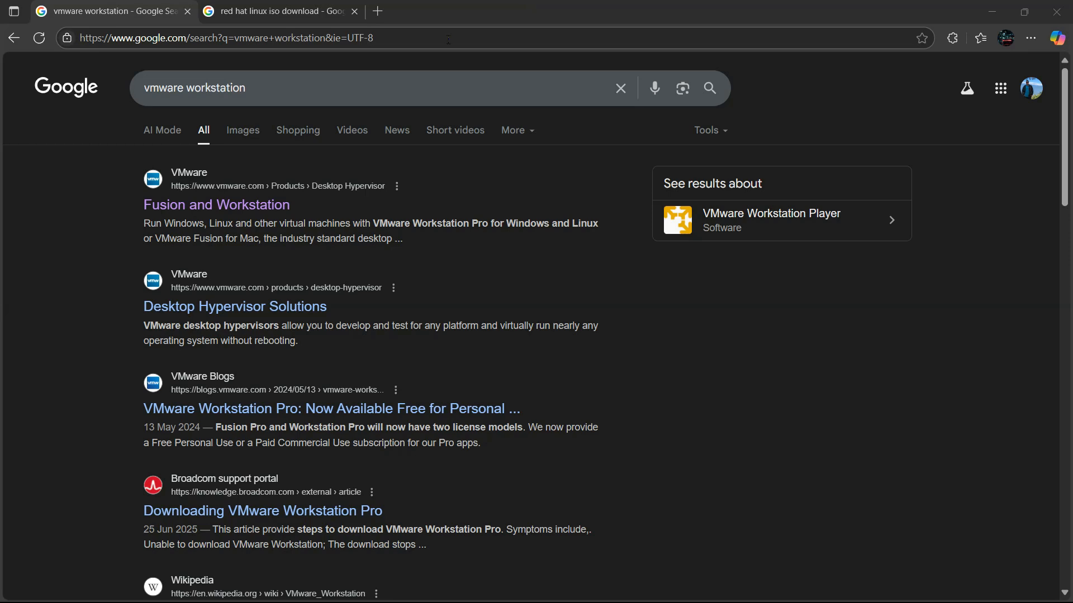
# Open the TechSpot 'VMware Workstation Pro Download - 17.6.4' link from the Google results
pyautogui.tripleClick(249, 95)
pyautogui.click(120, 191)
pyautogui.scroll(-20, 82, 244)
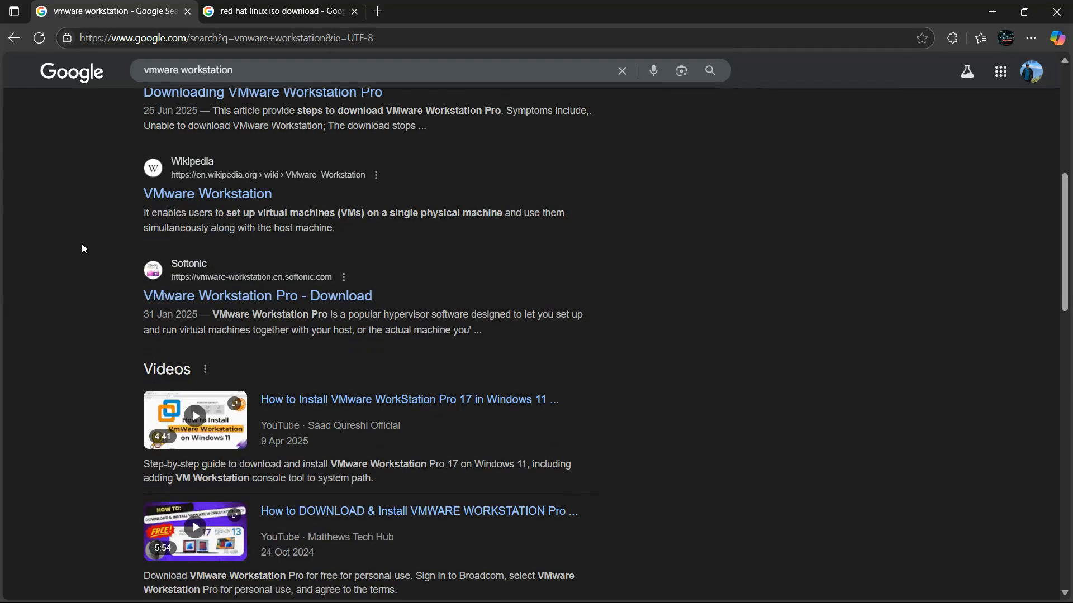
pyautogui.scroll(-3, 79, 245)
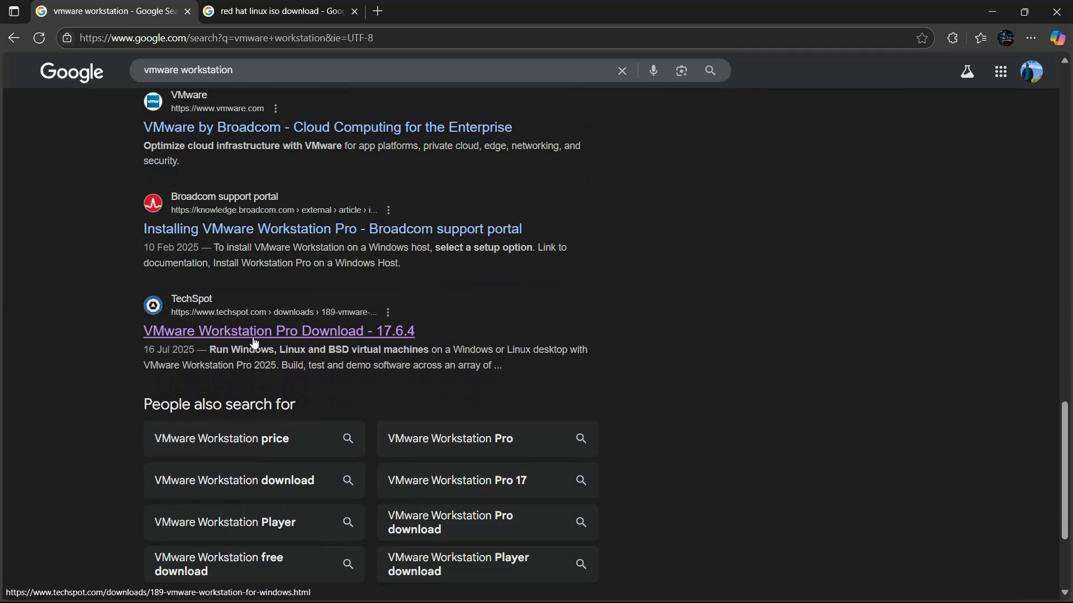
pyautogui.click(224, 335)
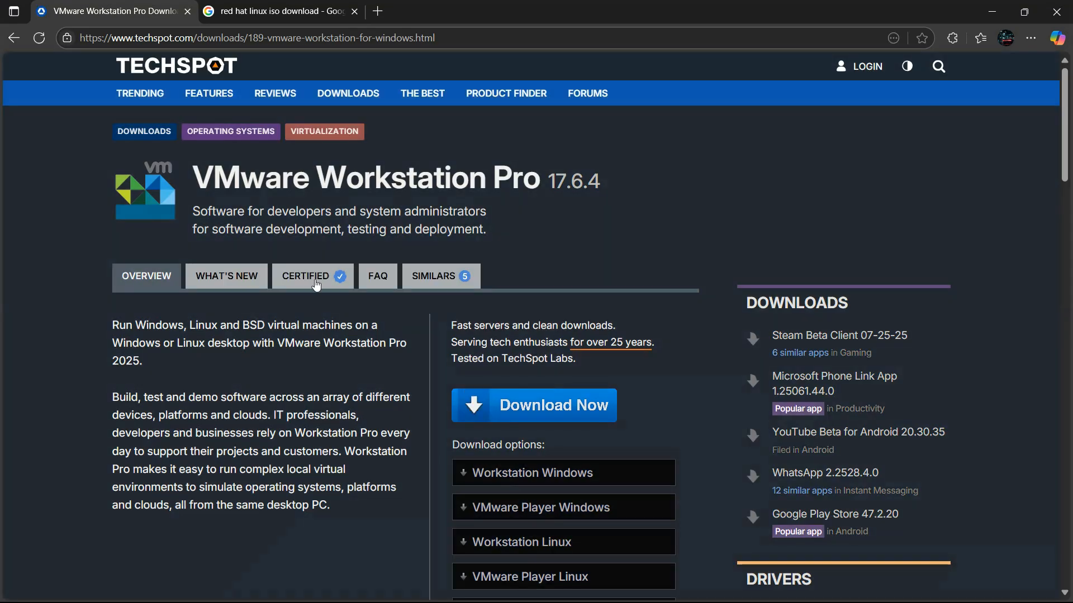
# Download the 'Workstation Windows' installer for version 17.6.4 from the TechSpot page
pyautogui.scroll(-2, 727, 357)
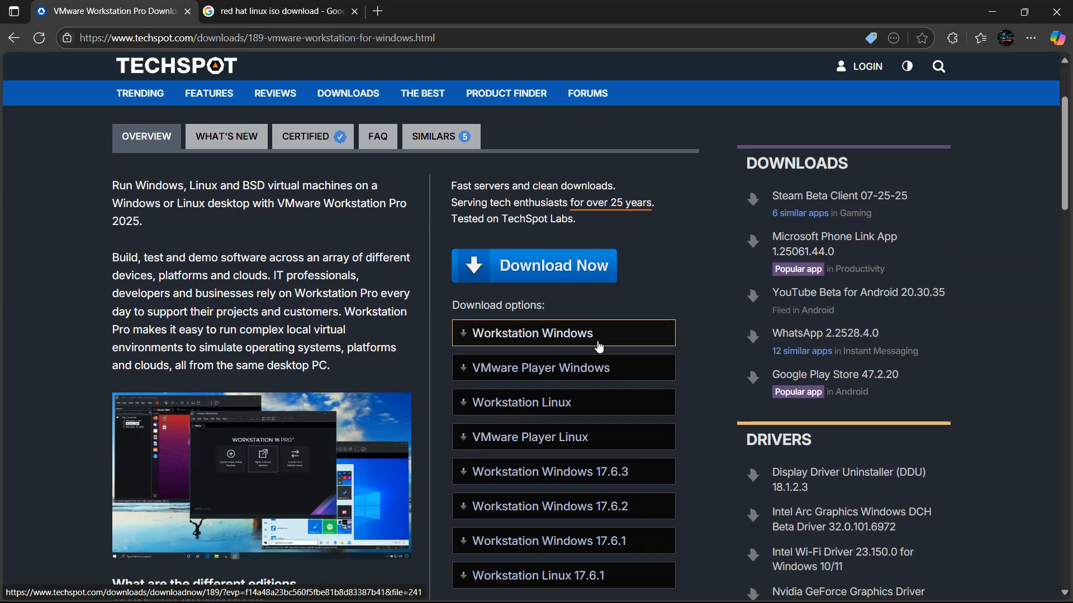
pyautogui.click(569, 338)
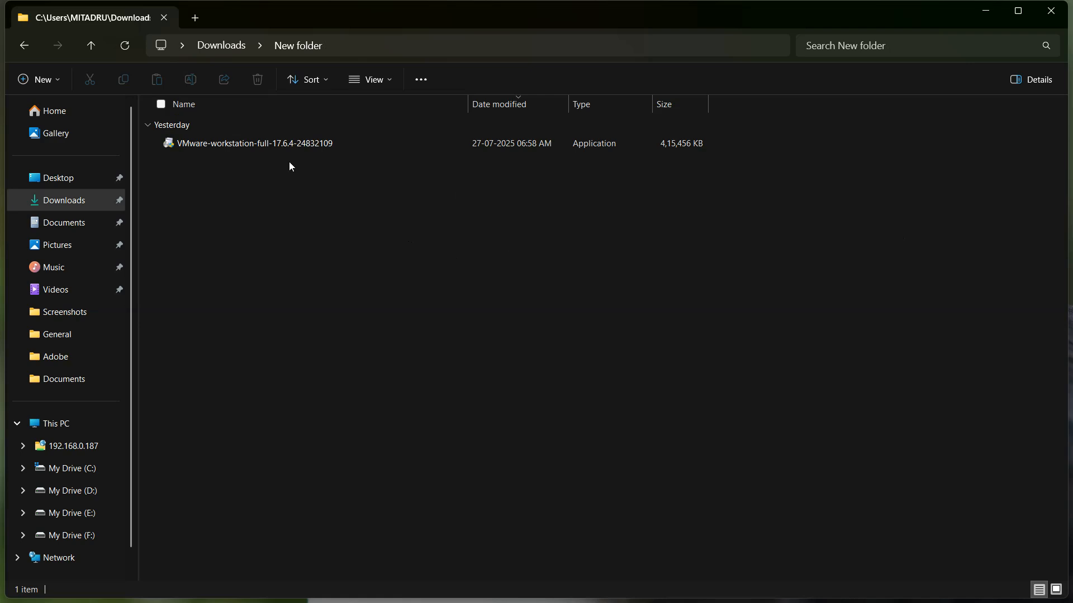
# Select the VMware-workstation-full-17.6.4-24832109 installer in Downloads > New folder
pyautogui.click(353, 144)
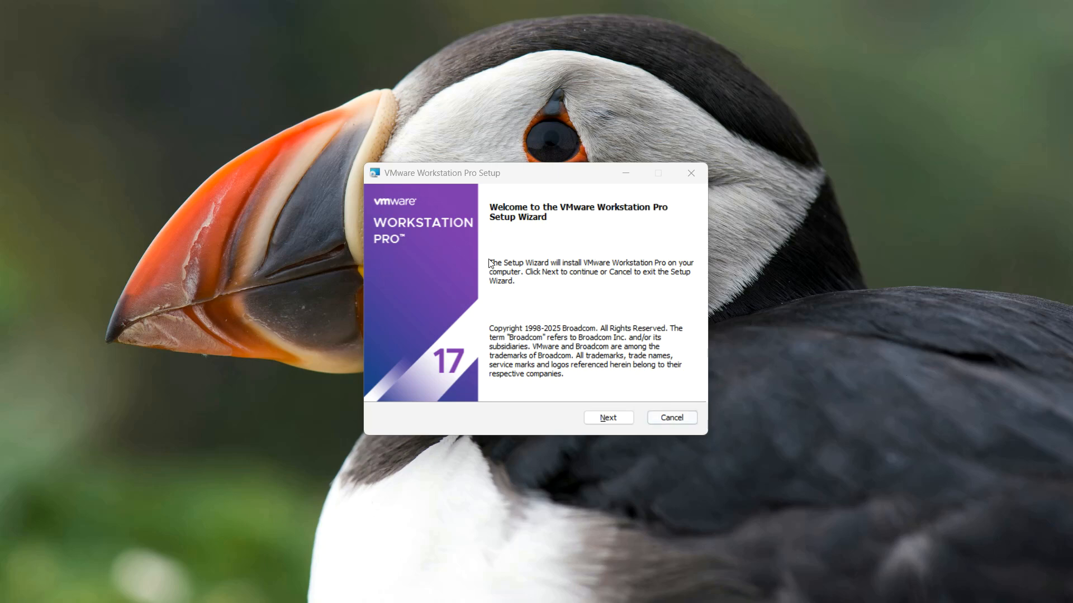
# Accept the Workstation Pro license agreement and keep the default install location
pyautogui.click(606, 420)
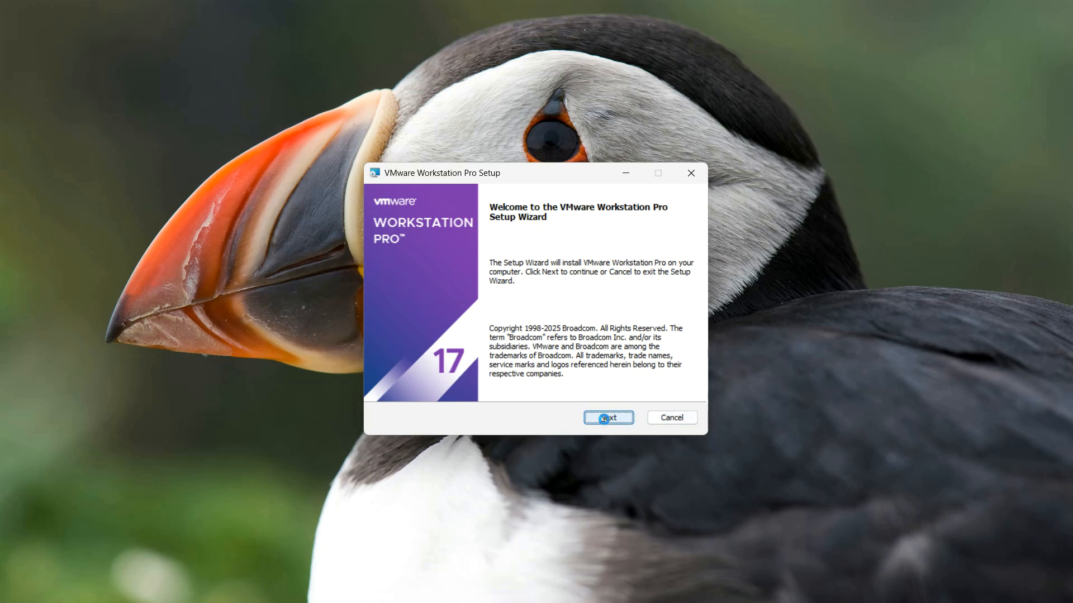
pyautogui.click(400, 386)
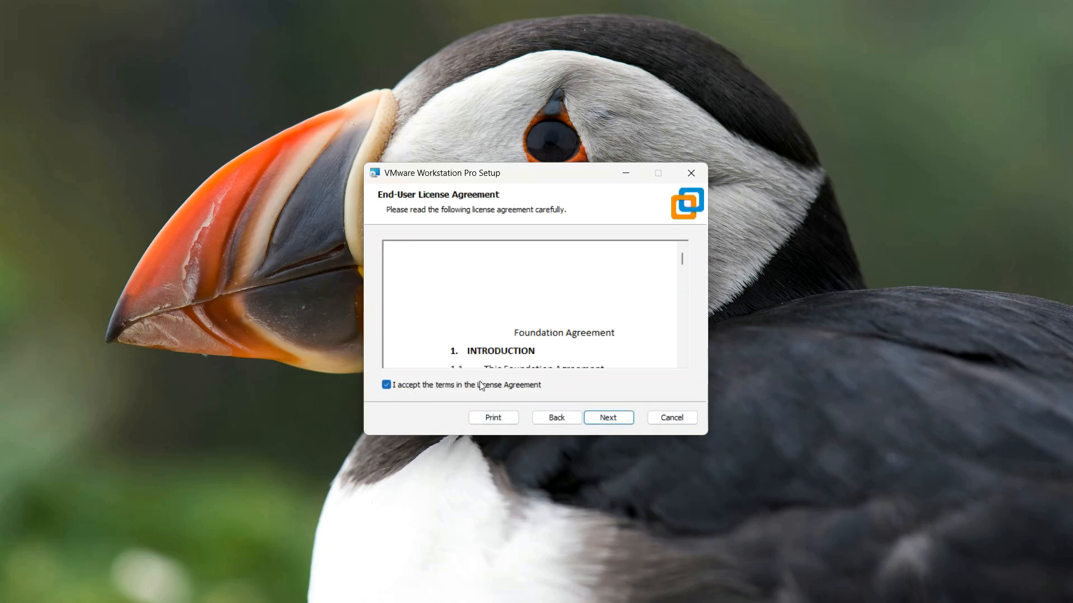
pyautogui.click(615, 420)
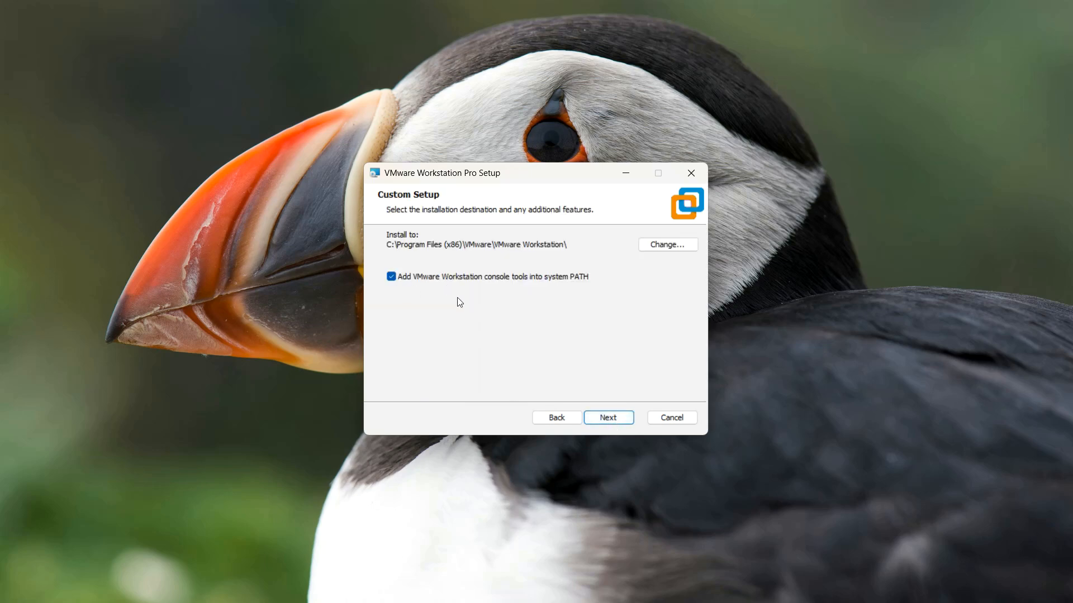
pyautogui.click(608, 417)
# Turn off update checks and CEIP, keep both shortcuts, install, and finish setup
pyautogui.click(401, 252)
pyautogui.click(392, 296)
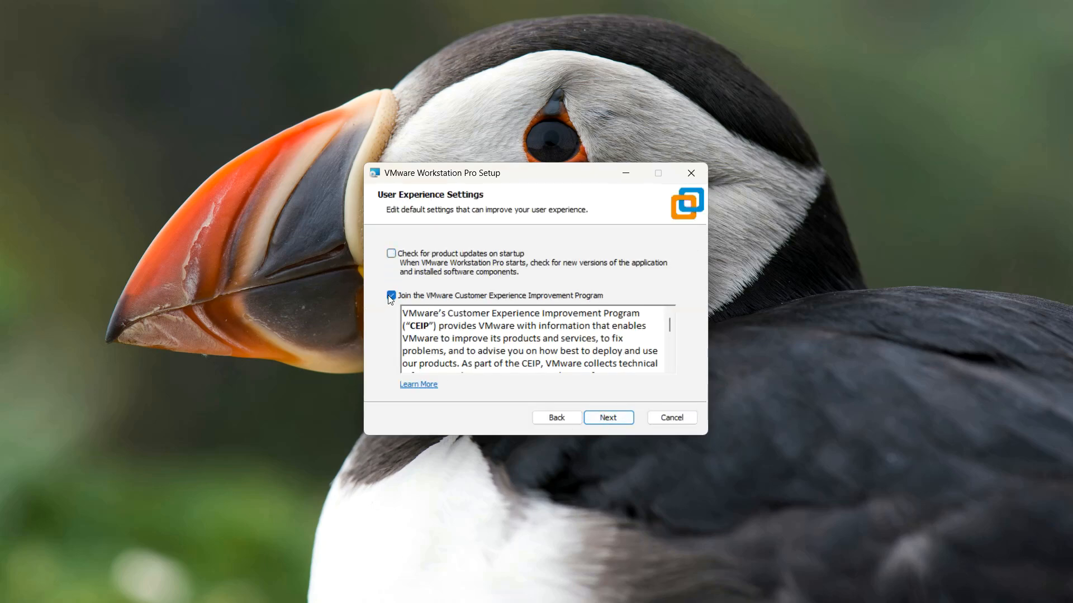
pyautogui.click(615, 419)
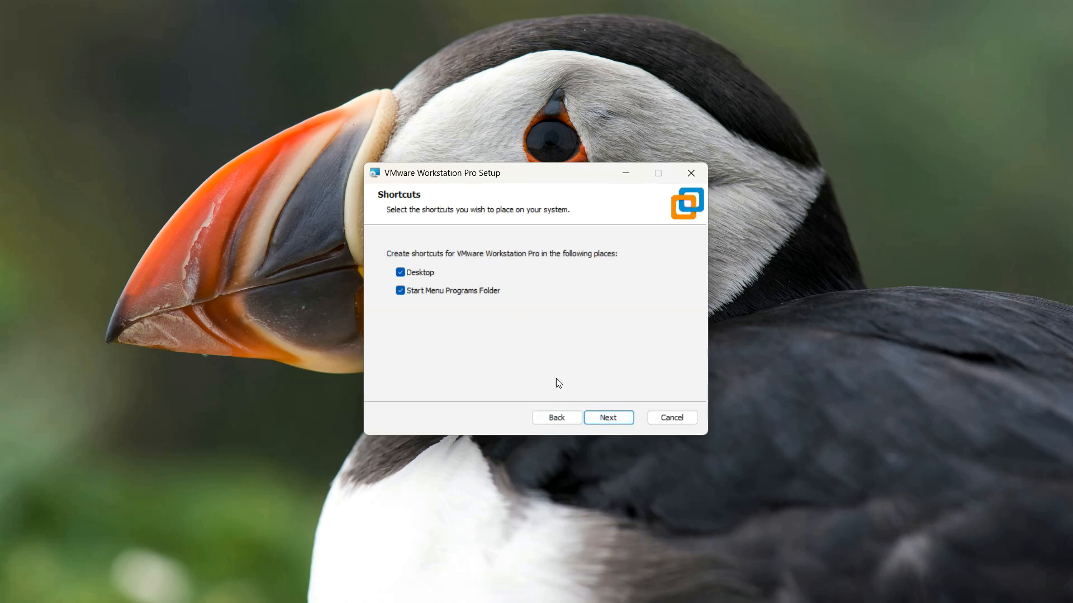
pyautogui.click(613, 419)
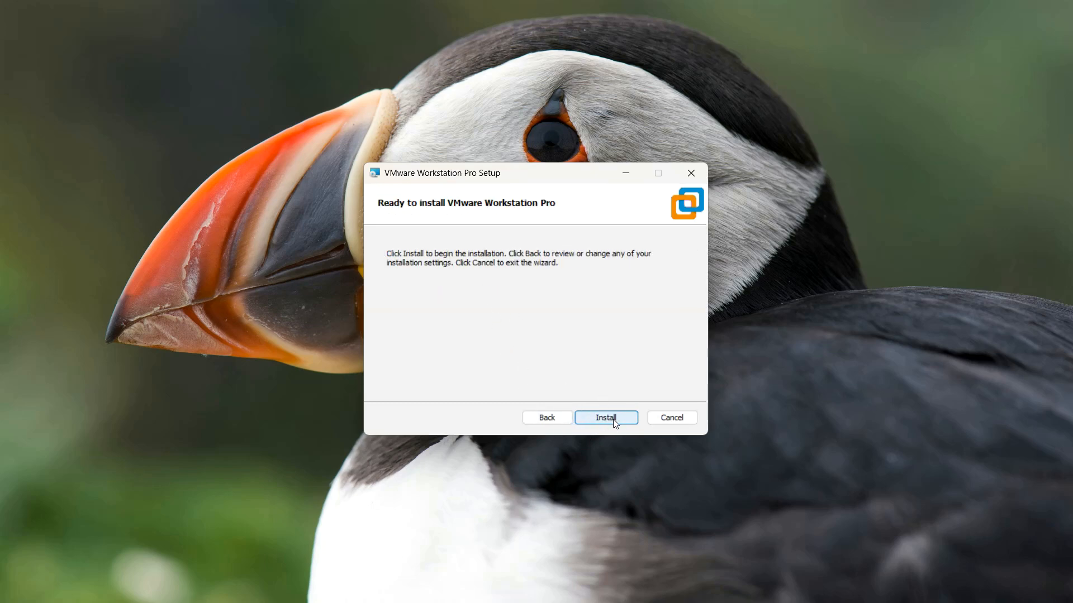
pyautogui.click(610, 423)
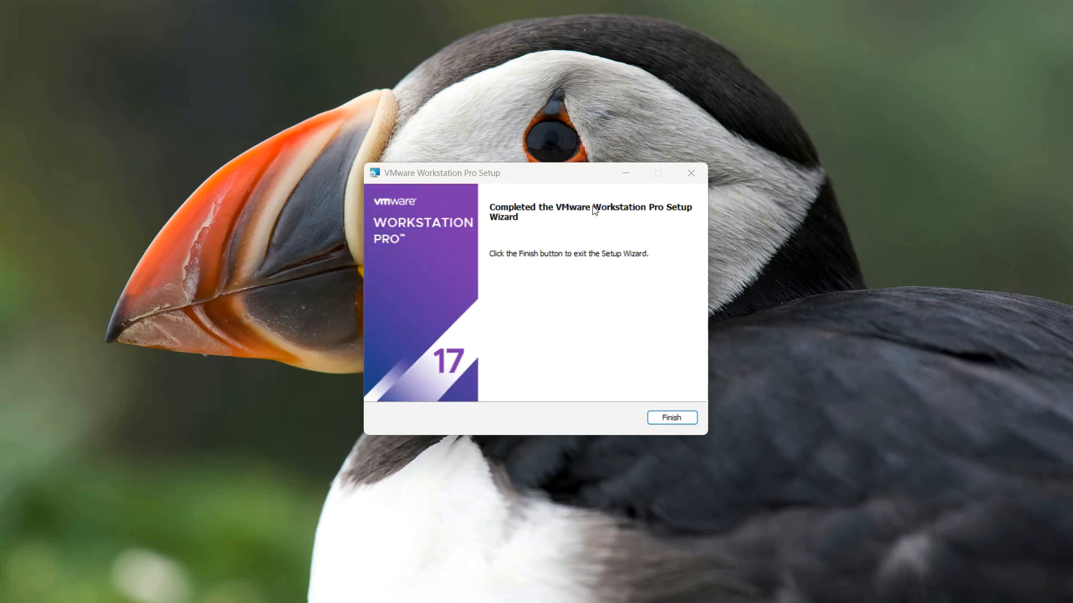
pyautogui.click(668, 423)
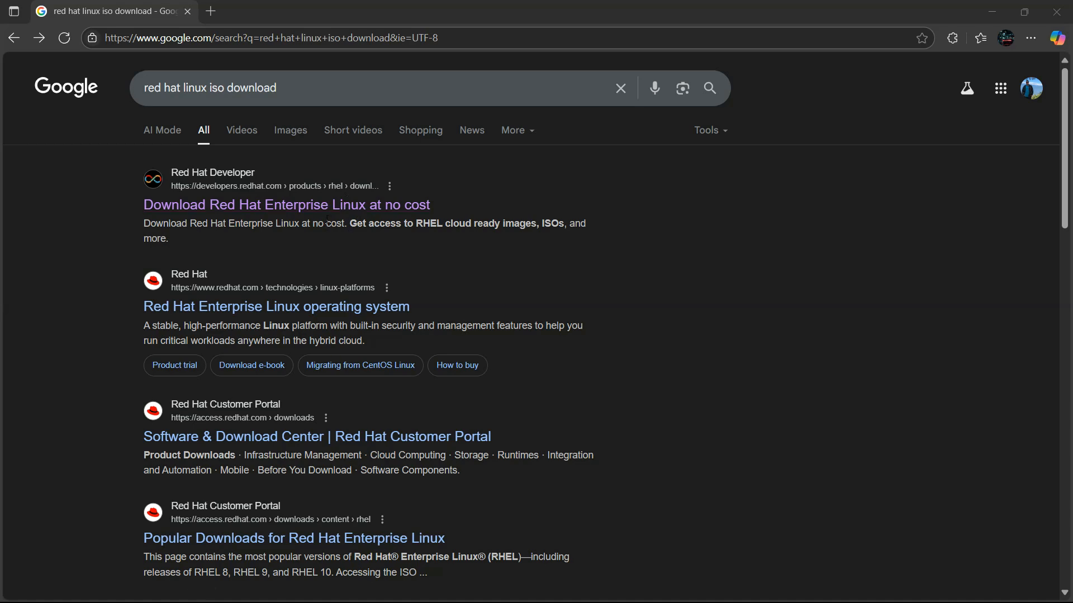
# Open the 'Download Red Hat Enterprise Linux at no cost' result in a new tab and view it
pyautogui.moveTo(278, 88); pyautogui.dragTo(126, 123)
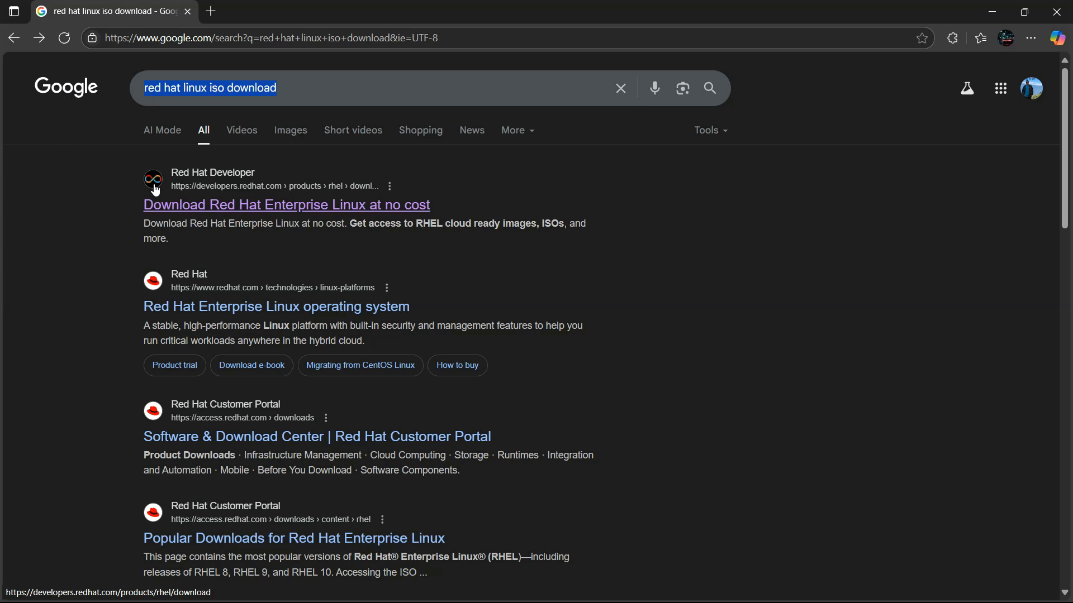
pyautogui.rightClick(227, 205)
pyautogui.click(251, 219)
pyautogui.click(271, 7)
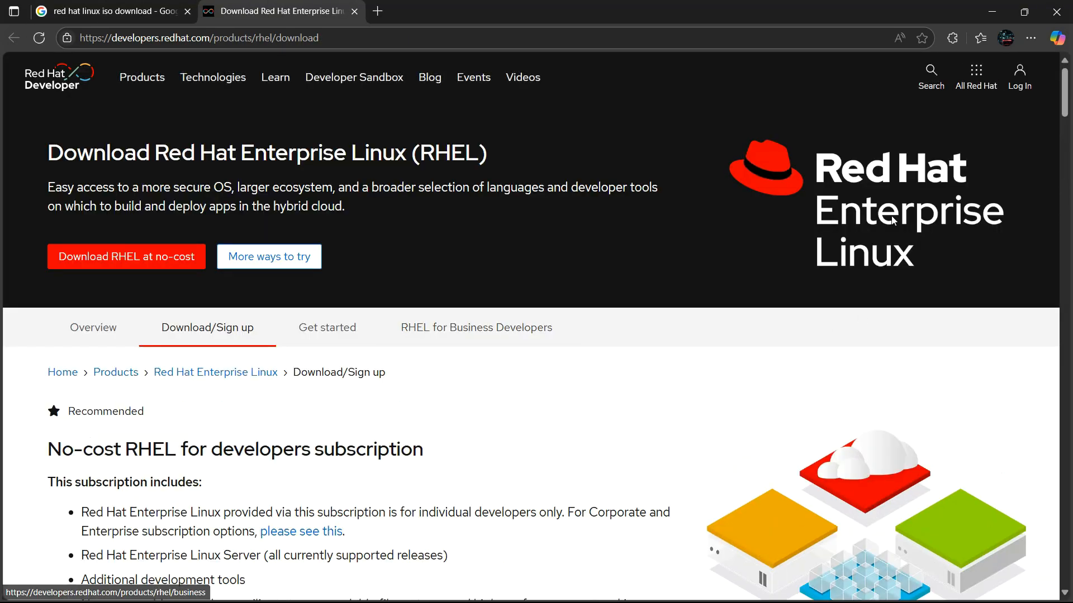
# Log in to Red Hat Developer, then choose Download ISO for RHEL 9.6 x86_64
pyautogui.click(1025, 92)
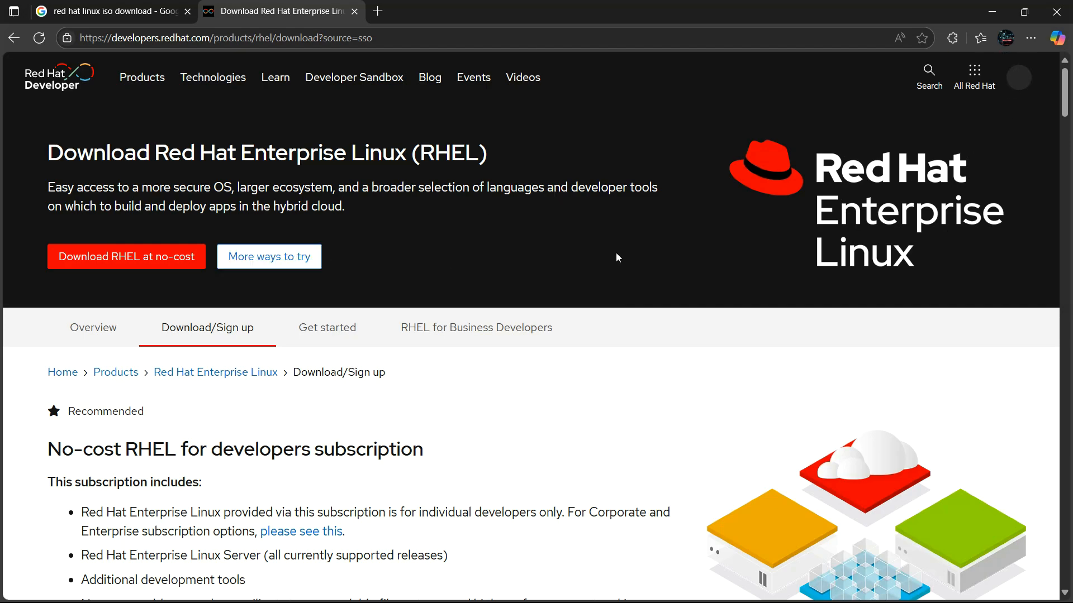
pyautogui.scroll(-15, 601, 279)
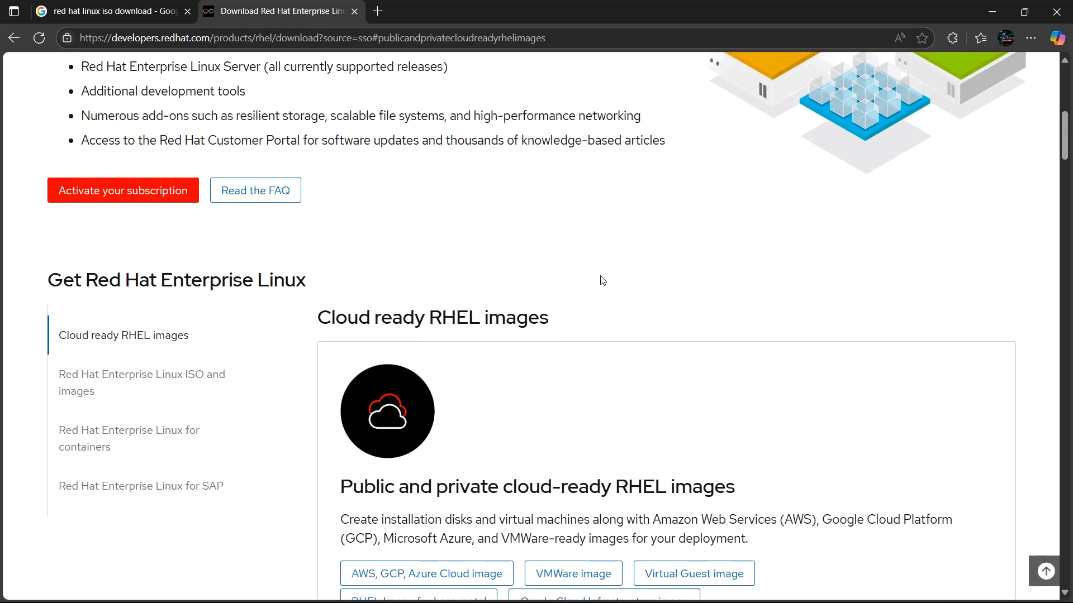
pyautogui.scroll(-9, 601, 279)
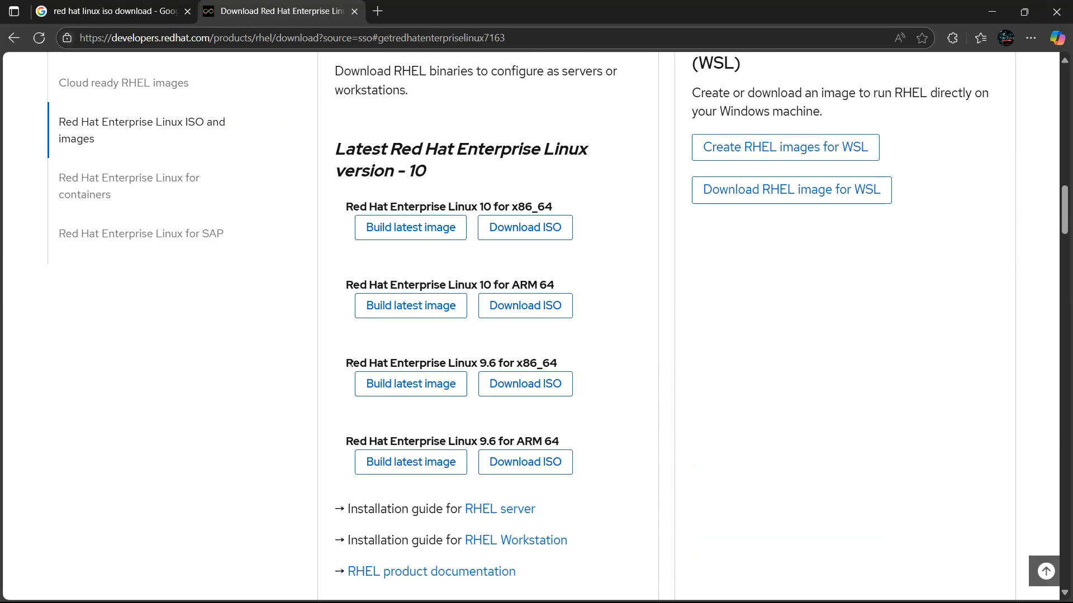
pyautogui.moveTo(346, 363); pyautogui.dragTo(558, 368)
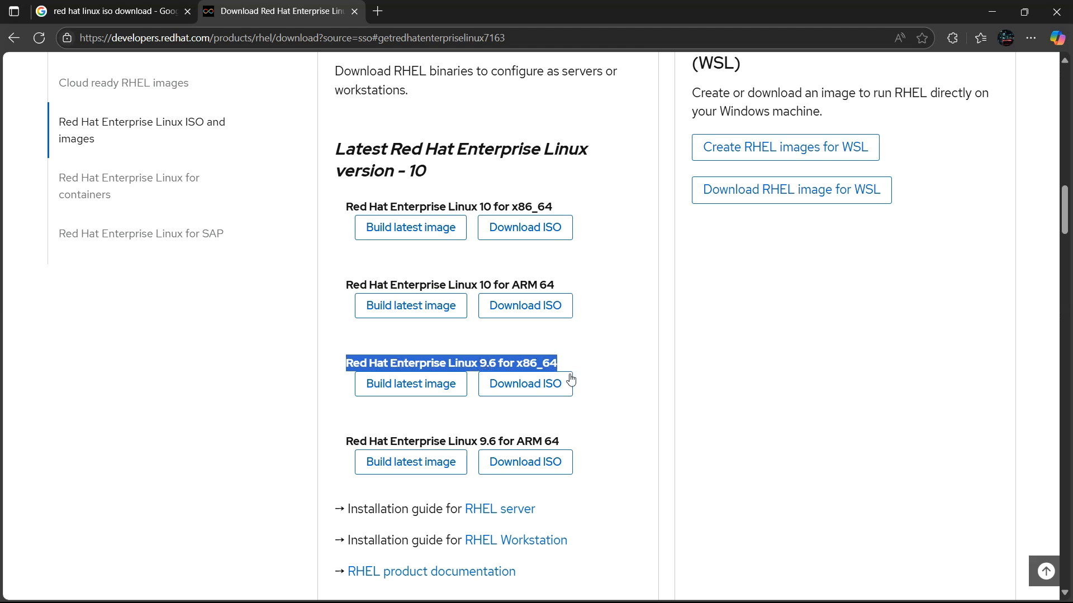
pyautogui.click(600, 422)
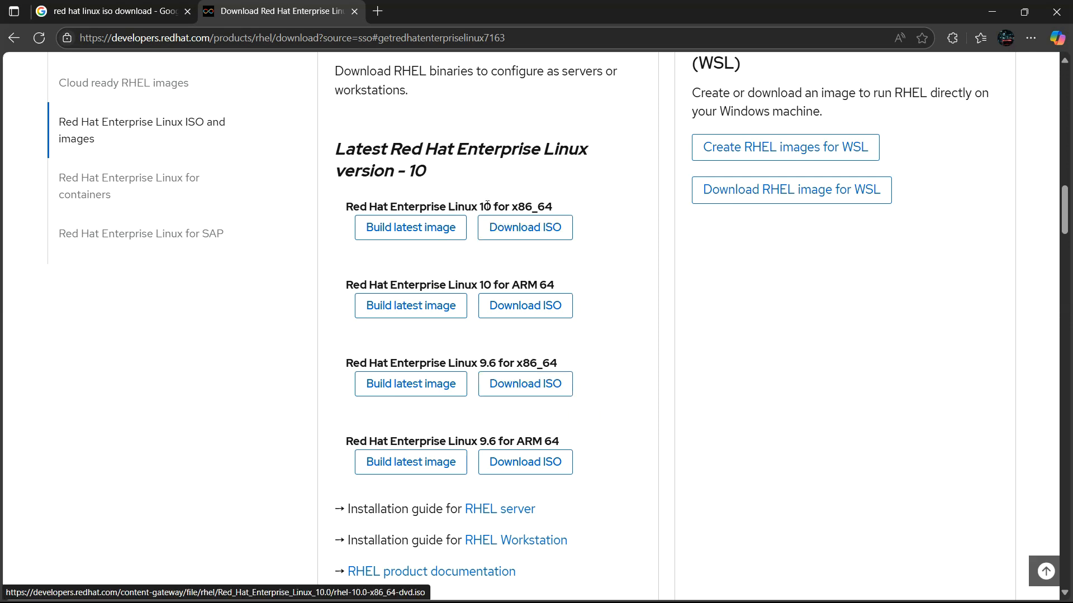
pyautogui.moveTo(497, 205); pyautogui.dragTo(461, 200)
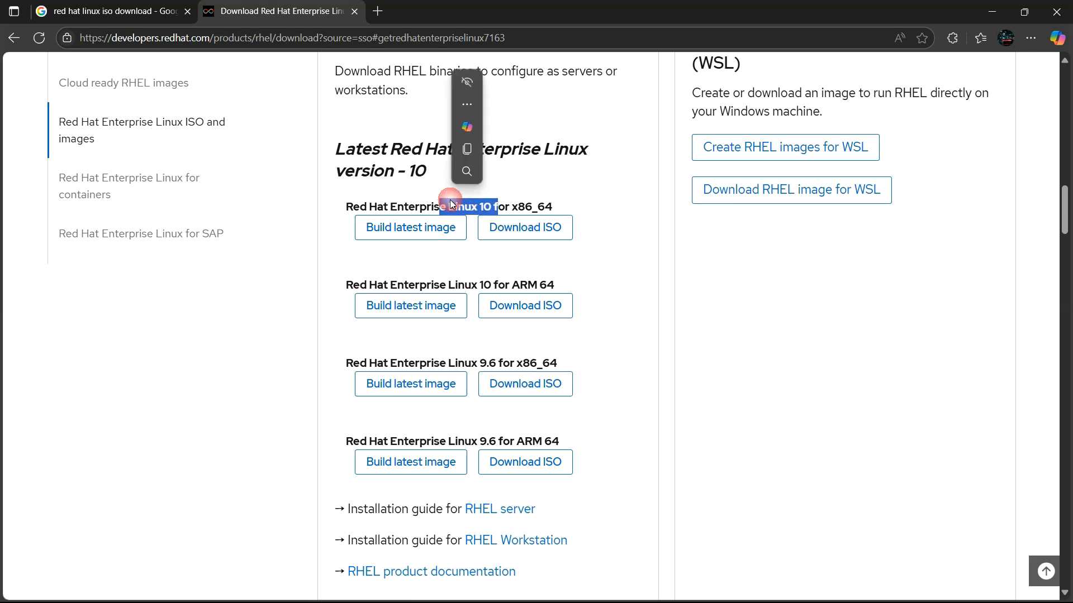
pyautogui.click(627, 354)
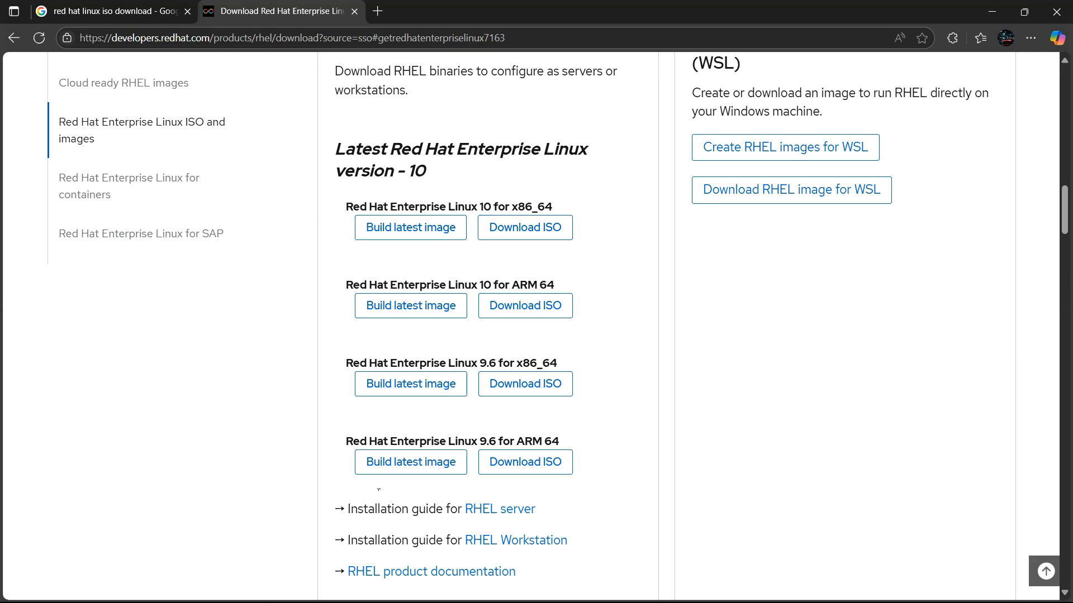
pyautogui.click(526, 391)
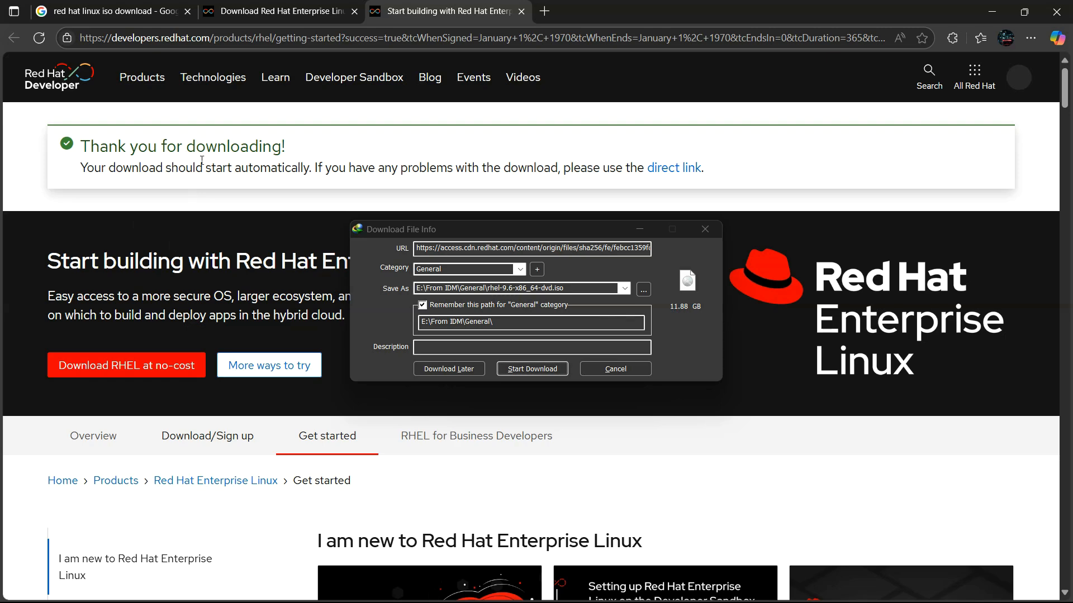
# Start the 11.88 GB rhel-9.6-x86_64-dvd.iso download in IDM, then pause it
pyautogui.click(533, 369)
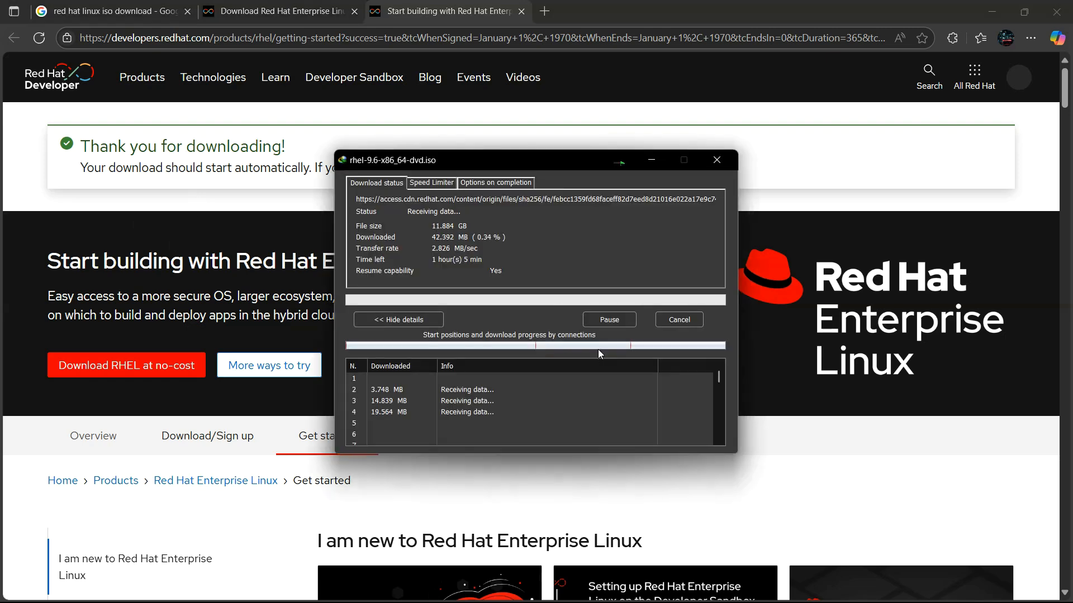
pyautogui.click(610, 318)
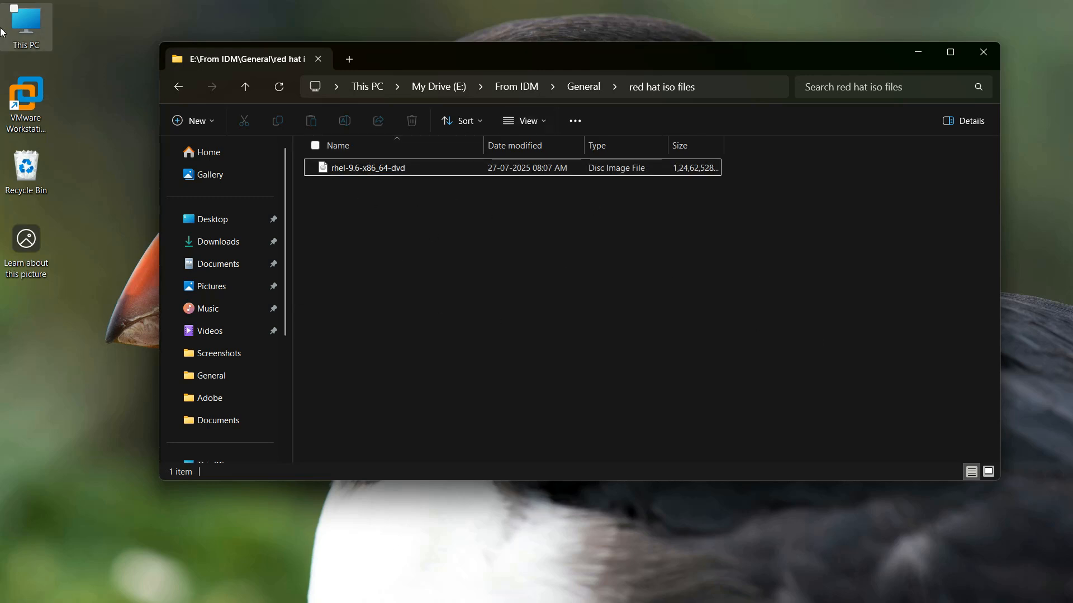
# Launch VMware Workstation Pro from its desktop shortcut
pyautogui.click(33, 105)
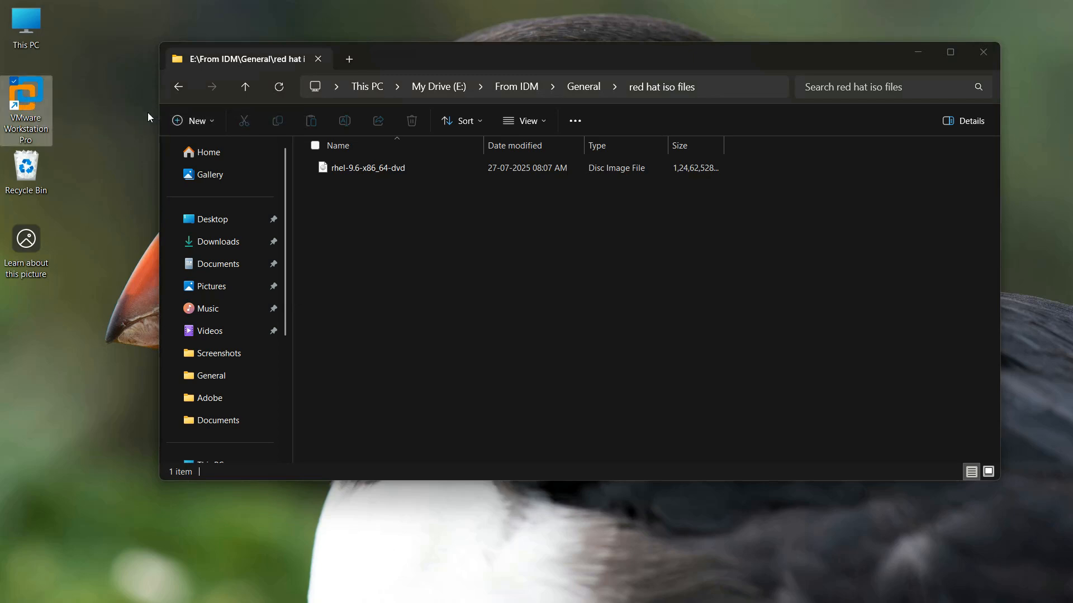
pyautogui.press('Return')
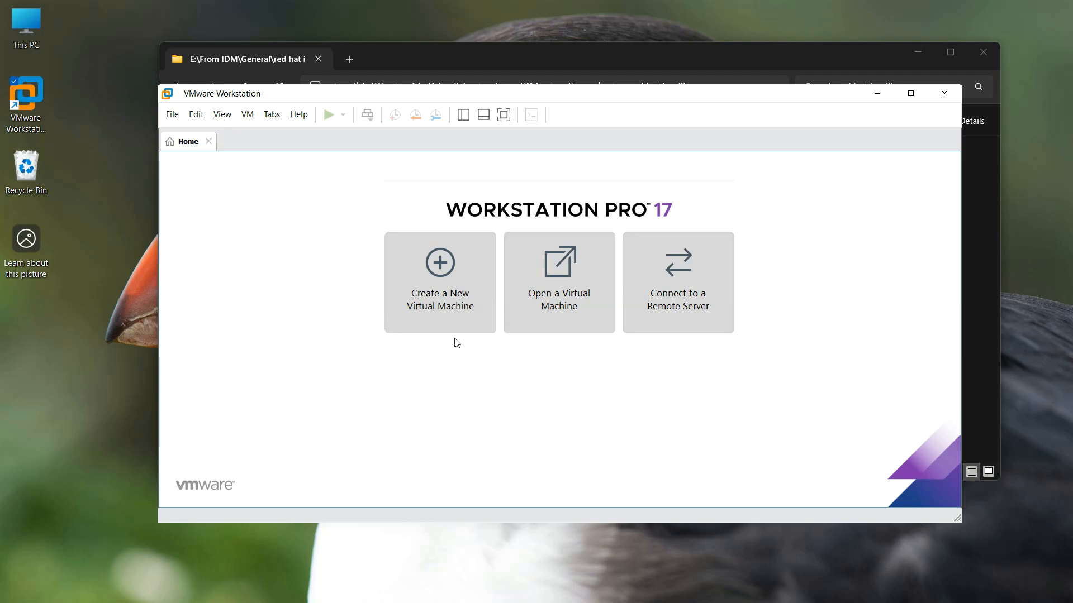
# Start a Typical new virtual machine set to install the operating system later
pyautogui.click(438, 273)
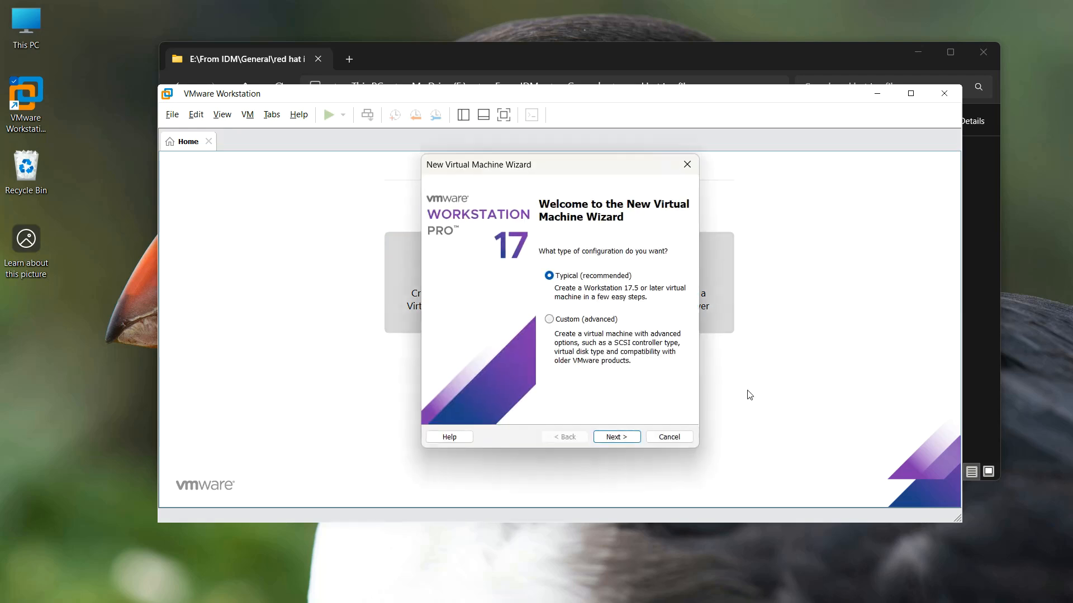
pyautogui.click(624, 441)
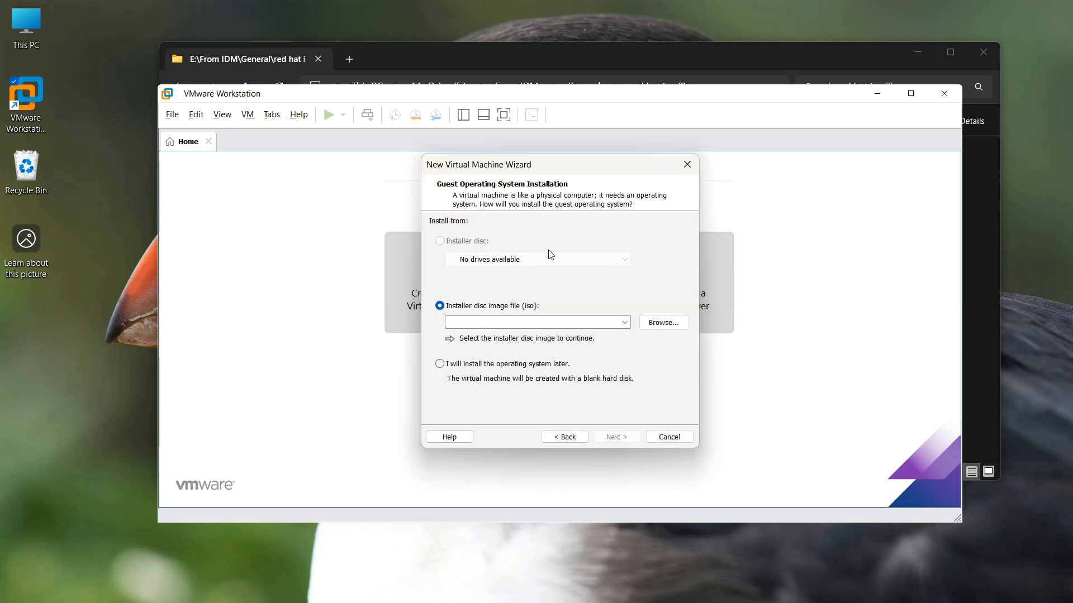
pyautogui.click(1031, 322)
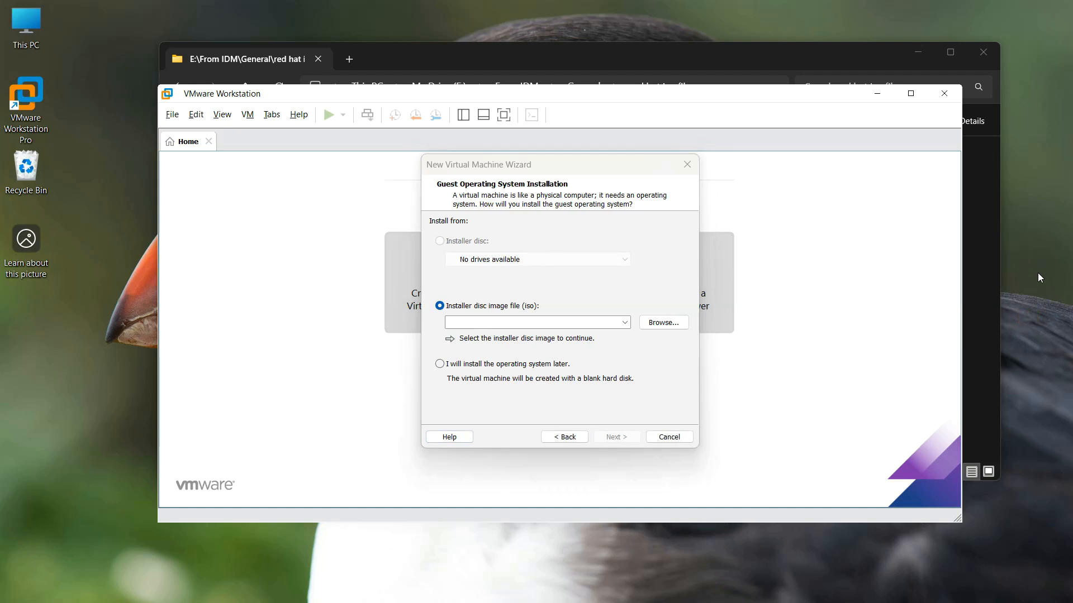
pyautogui.click(453, 366)
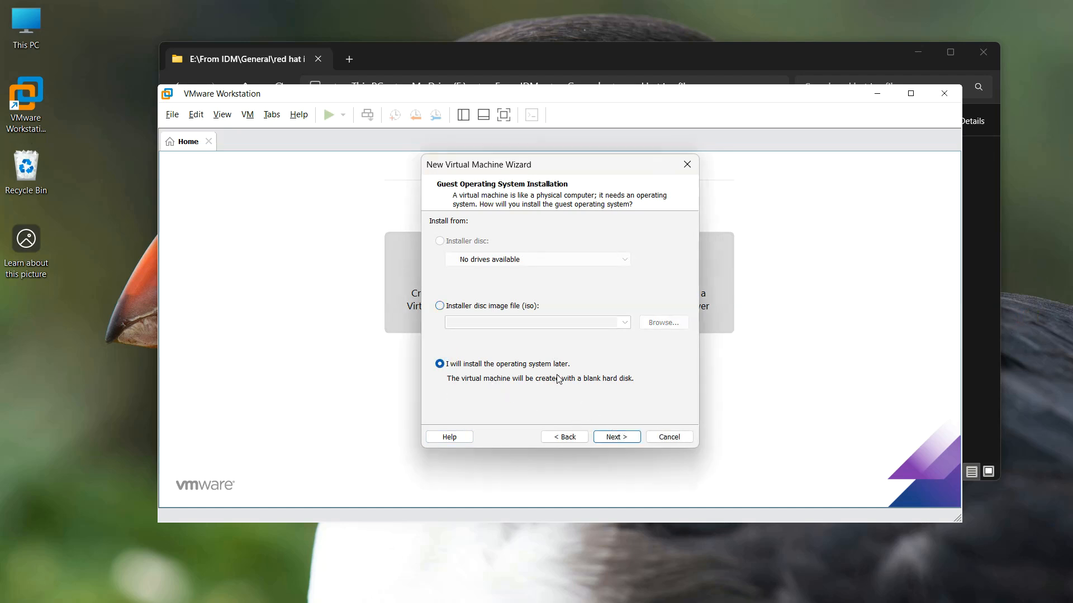
pyautogui.click(616, 438)
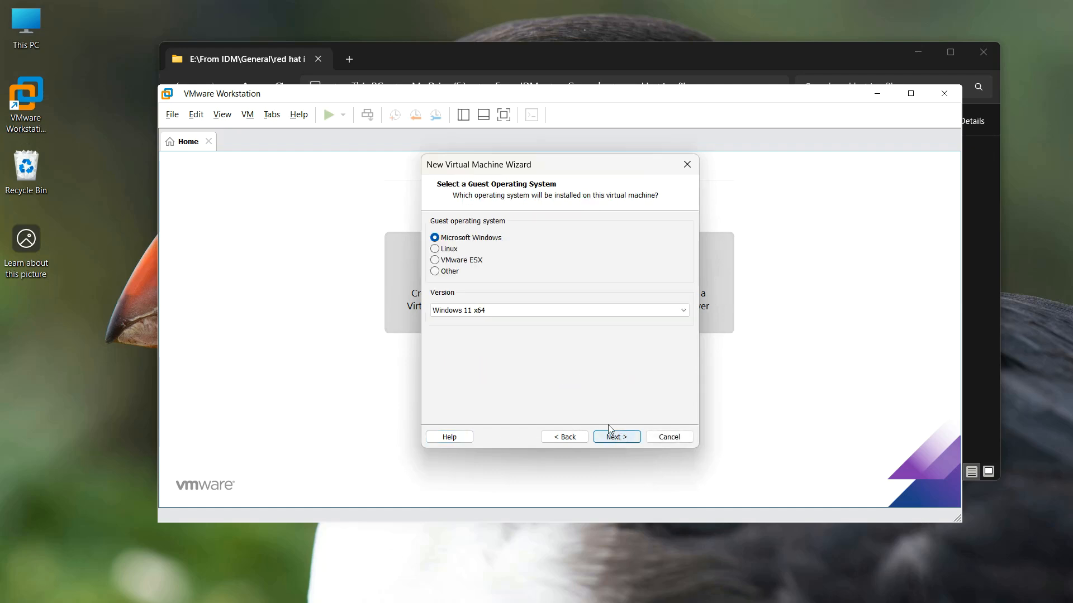
# Set the guest OS to Linux, Red Hat Enterprise Linux 9 64-bit
pyautogui.click(446, 249)
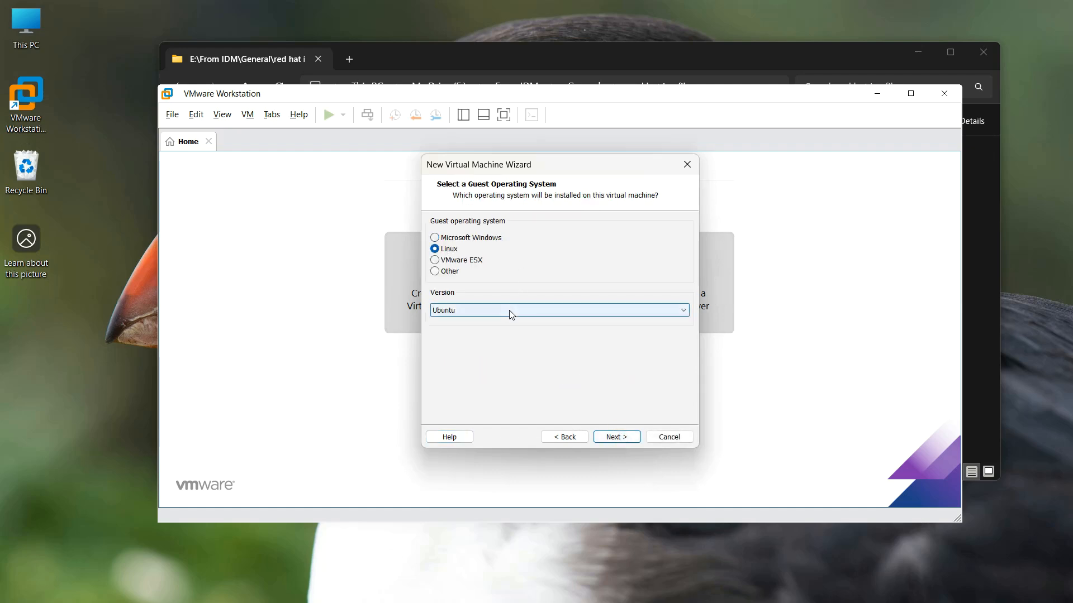
pyautogui.click(511, 310)
pyautogui.scroll(4, 537, 397)
pyautogui.scroll(5, 527, 392)
pyautogui.click(525, 419)
pyautogui.click(621, 439)
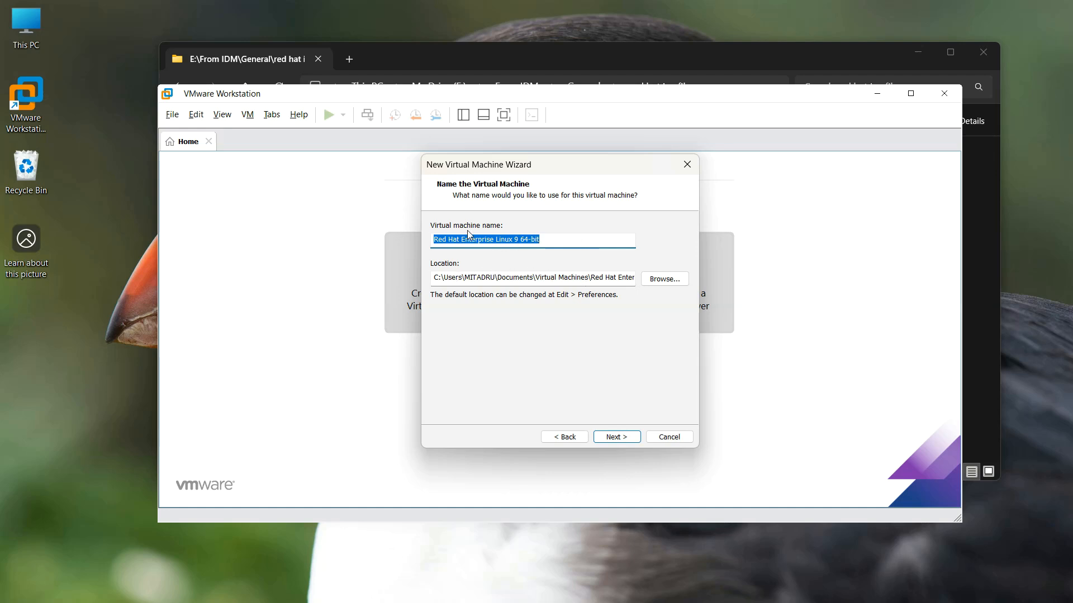
# Keep the default name and location and store the 20 GB disk as a single file
pyautogui.click(617, 437)
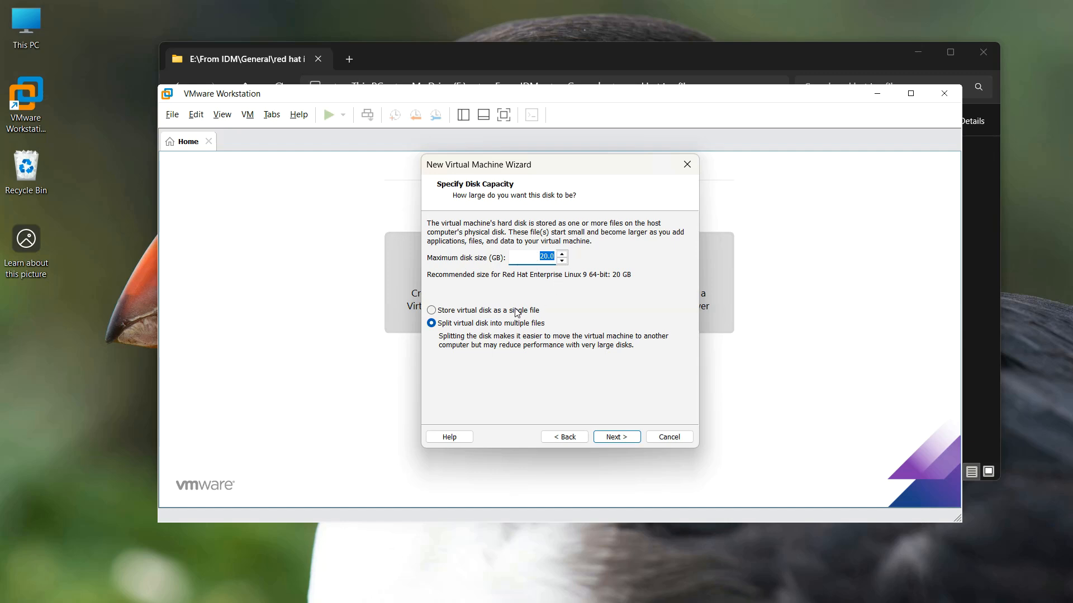
pyautogui.click(480, 315)
pyautogui.click(617, 436)
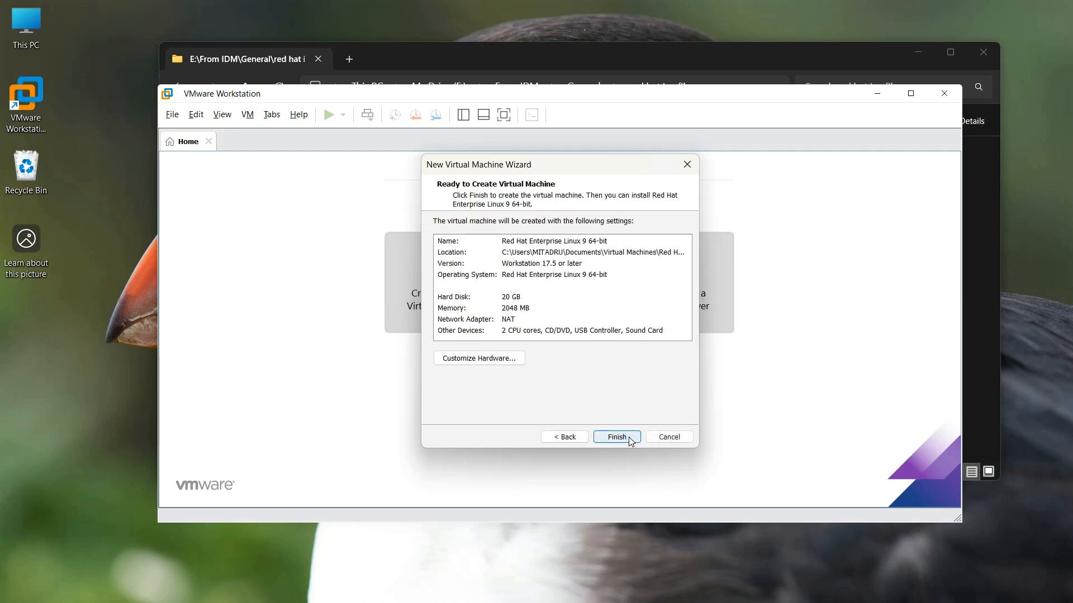
pyautogui.click(498, 360)
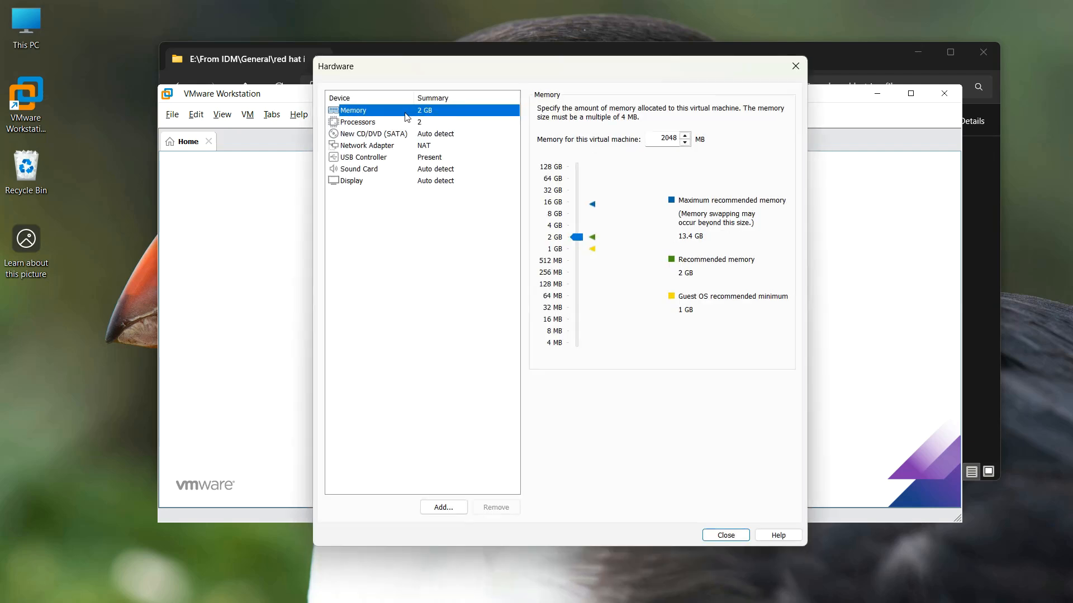
# Point the virtual CD/DVD drive at the rhel-9.6 ISO image file
pyautogui.click(434, 123)
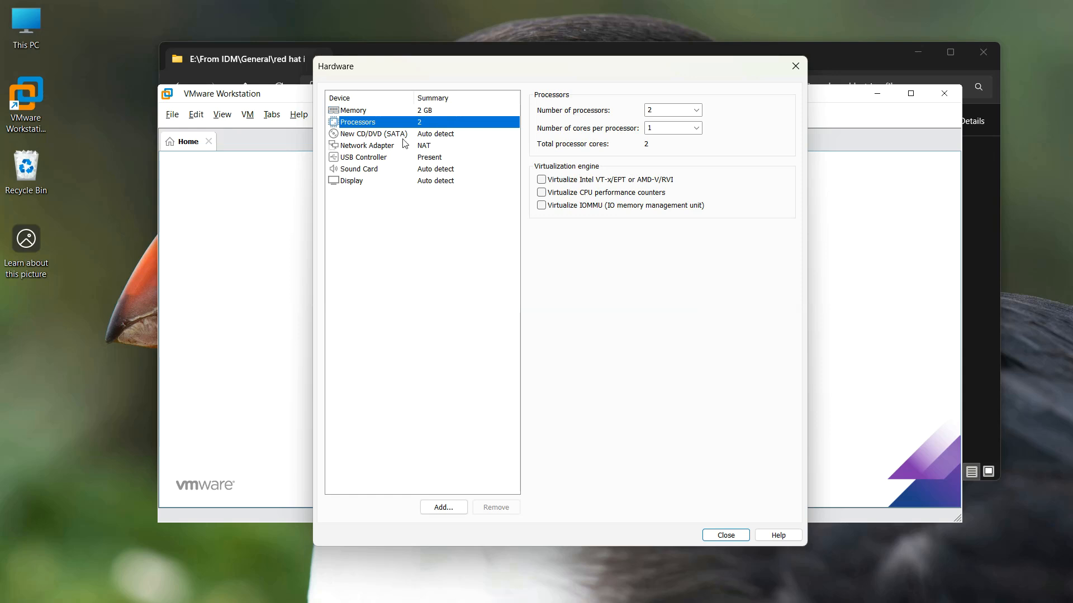
pyautogui.click(370, 135)
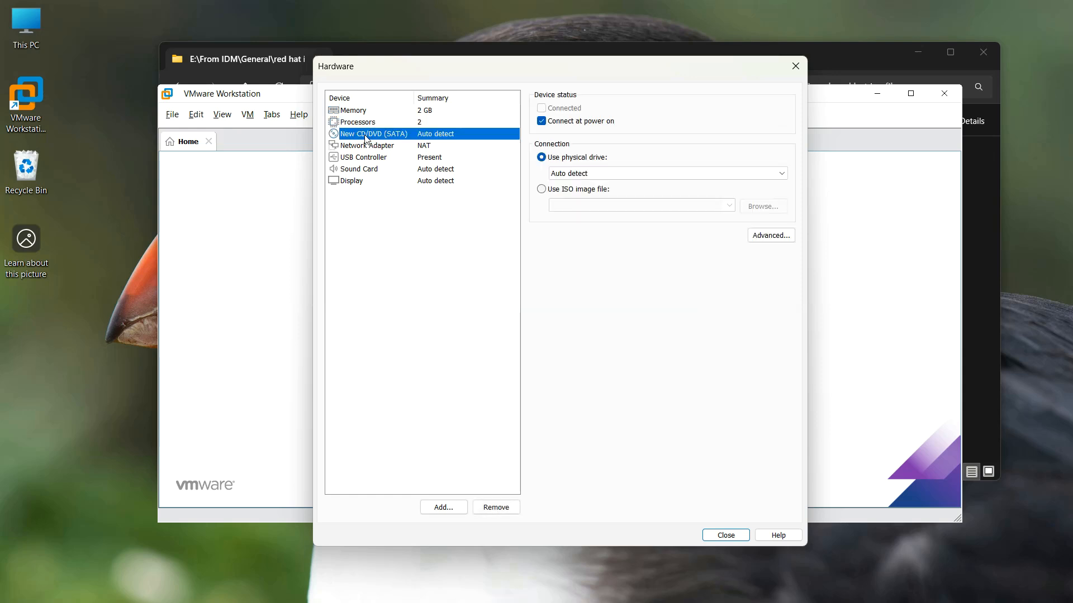
pyautogui.click(1069, 303)
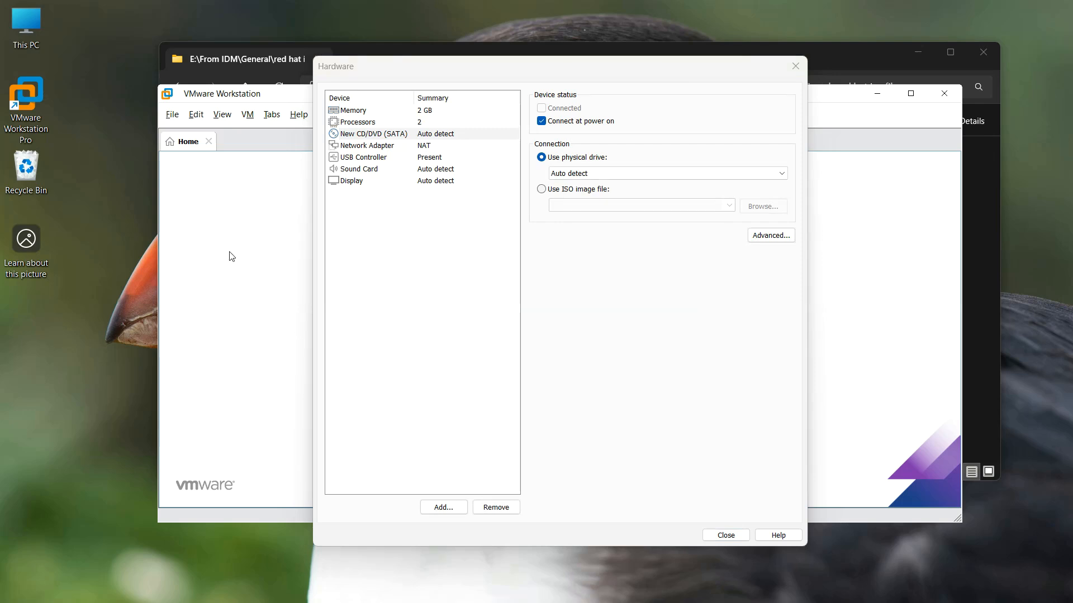
pyautogui.click(561, 192)
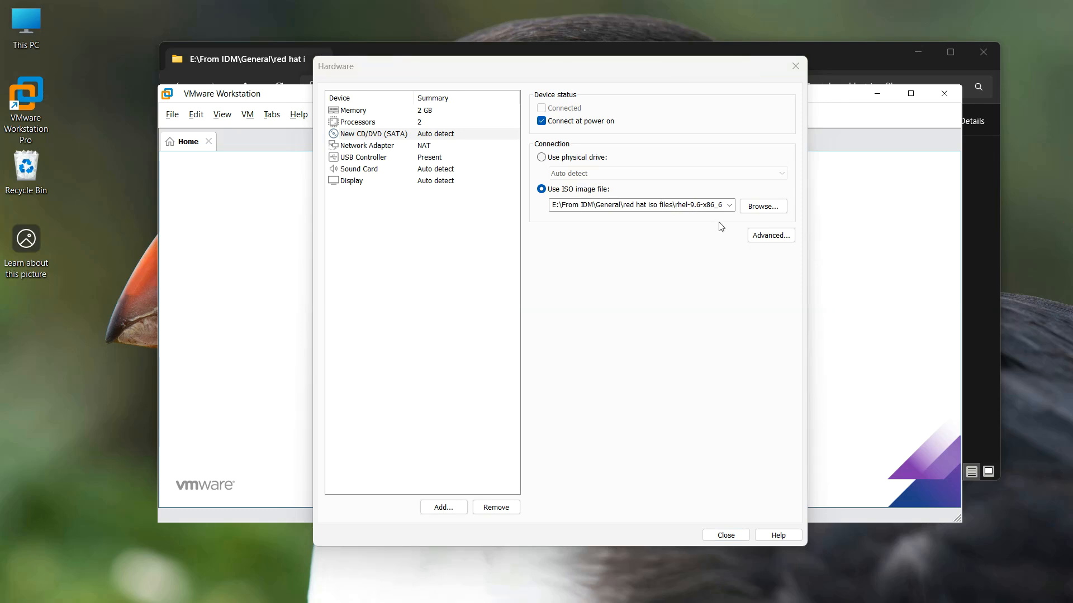
# Set the network adapter to Bridged and turn off Accelerate 3D graphics
pyautogui.click(373, 146)
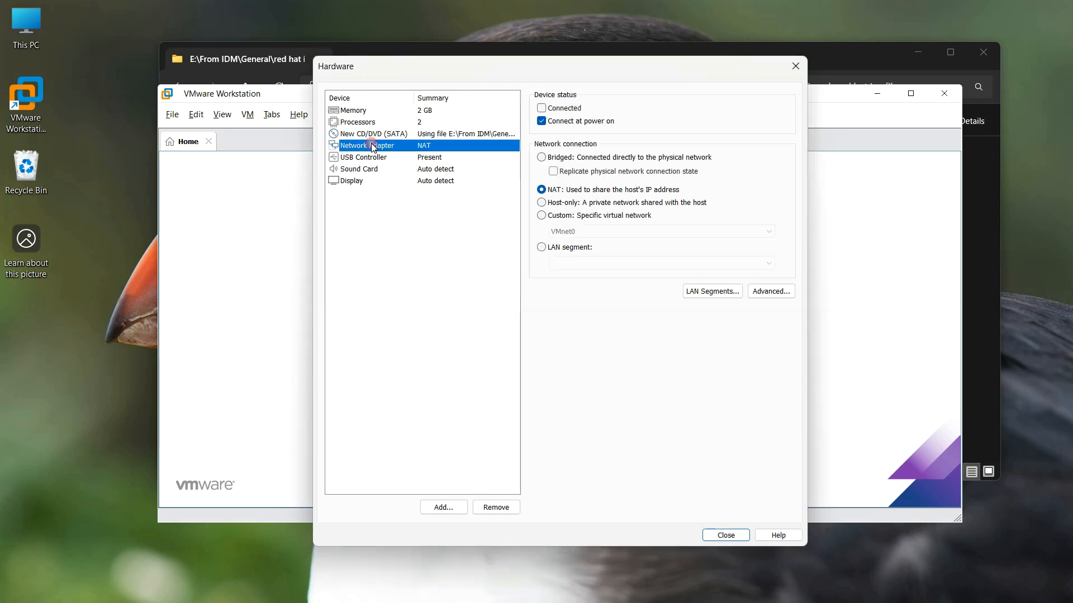
pyautogui.click(557, 160)
pyautogui.click(407, 182)
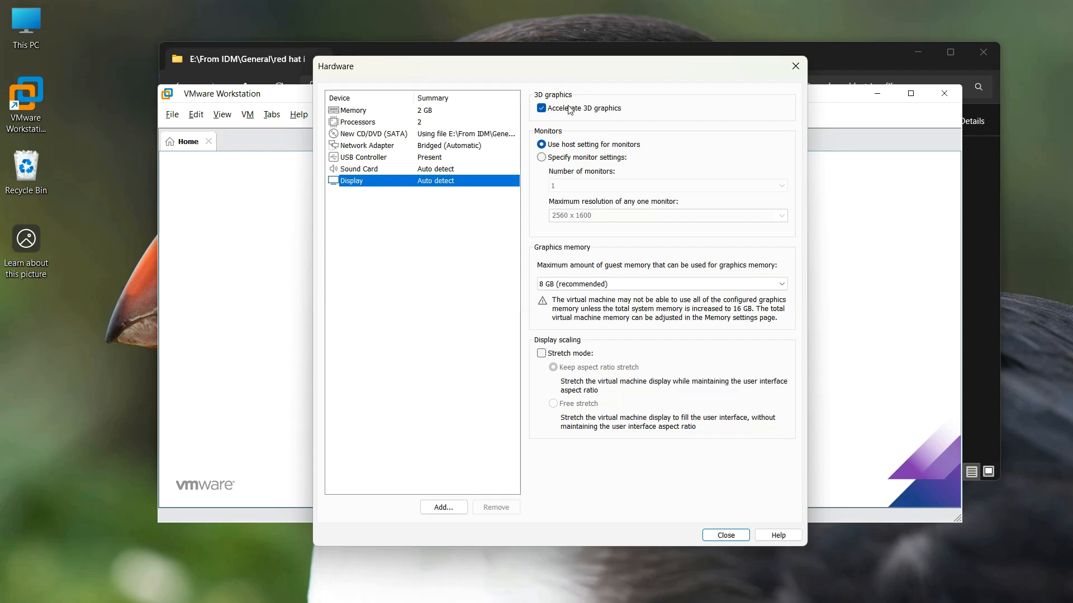
pyautogui.click(541, 108)
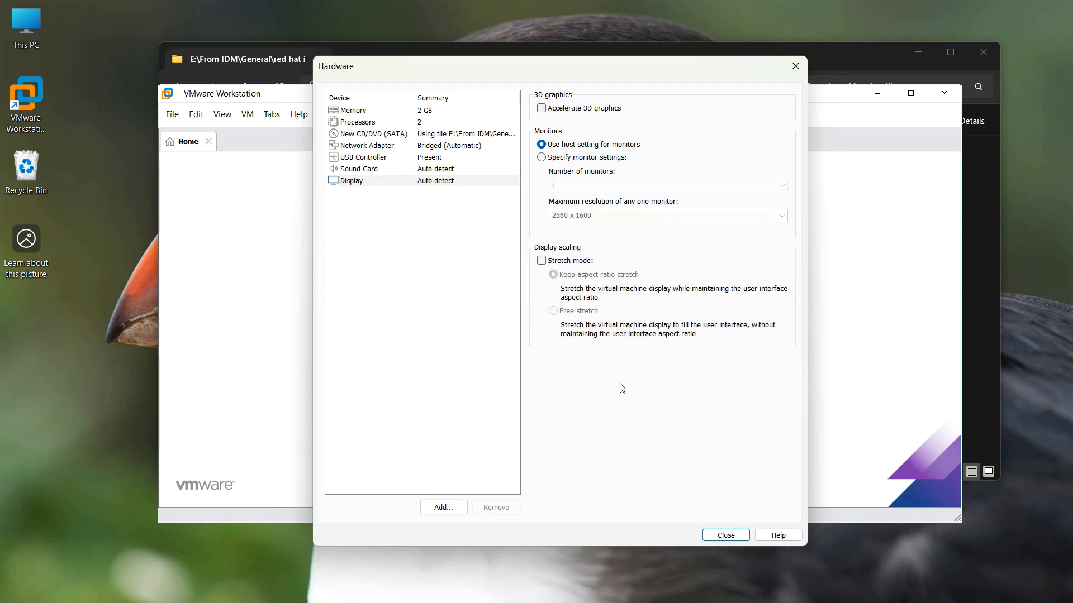
pyautogui.click(726, 536)
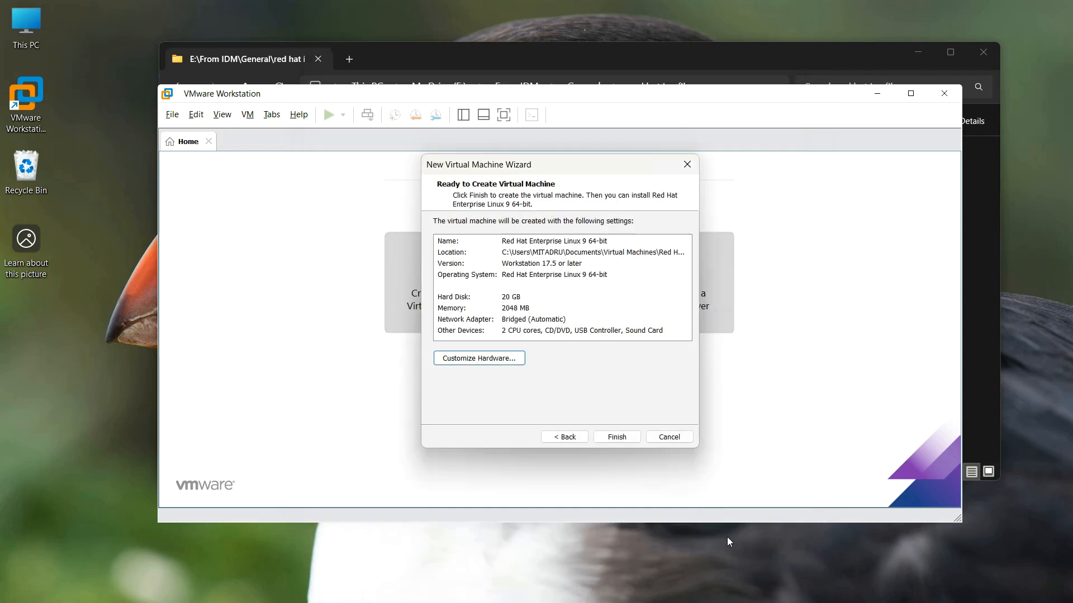
# Finish the wizard, maximize Workstation, and power on the Red Hat Enterprise Linux 9 VM
pyautogui.click(618, 439)
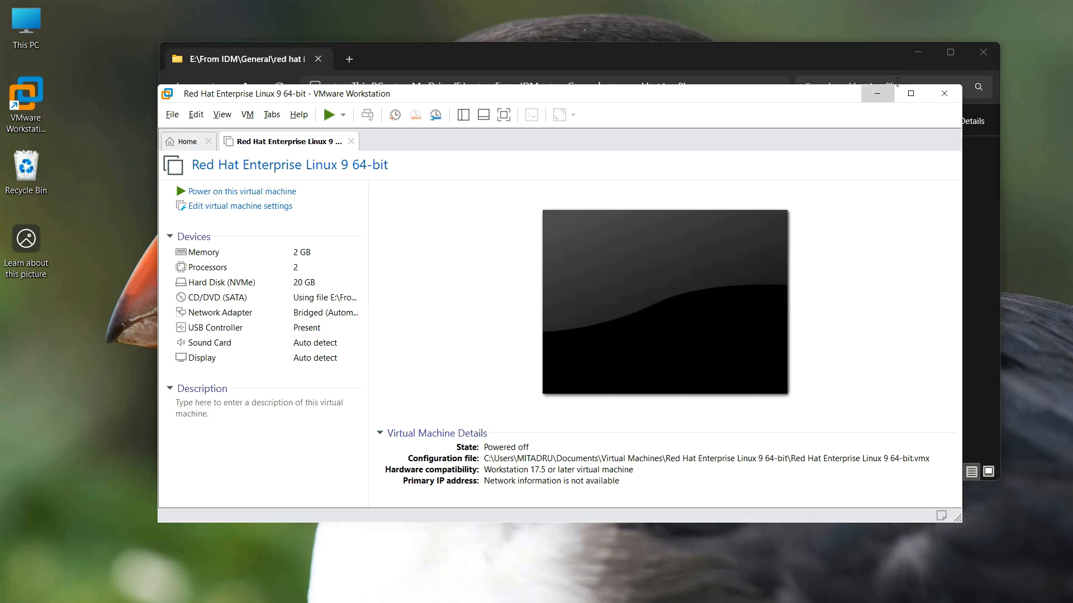
pyautogui.click(911, 93)
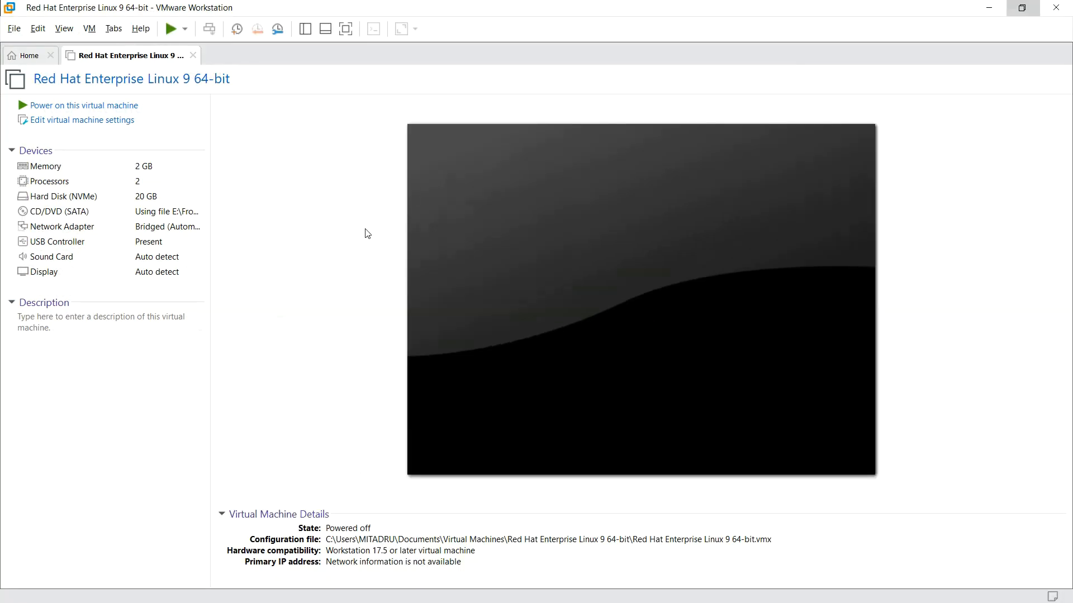
pyautogui.click(93, 112)
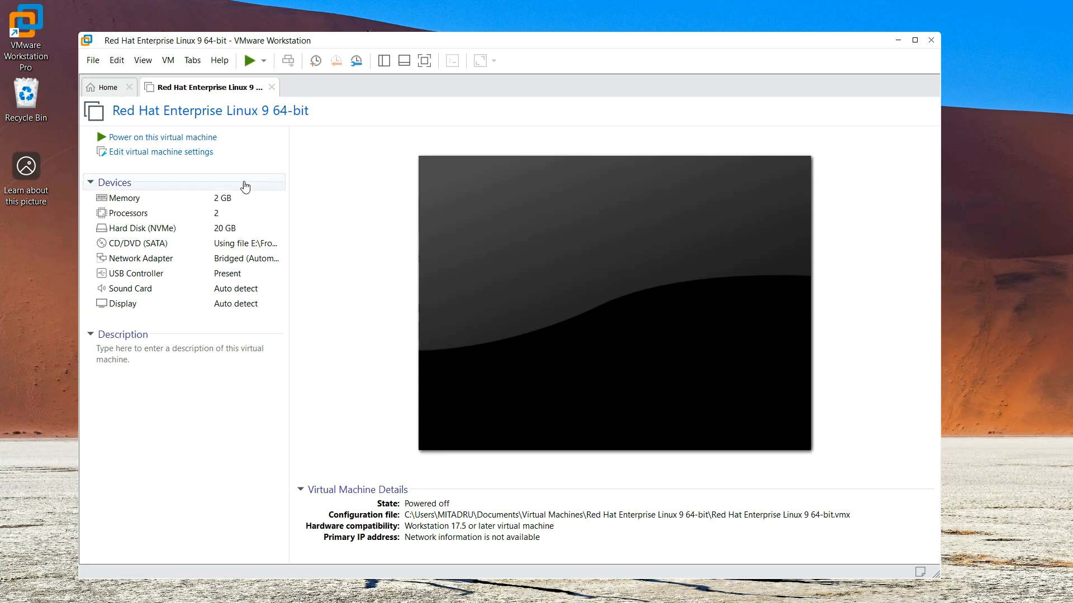
pyautogui.click(184, 139)
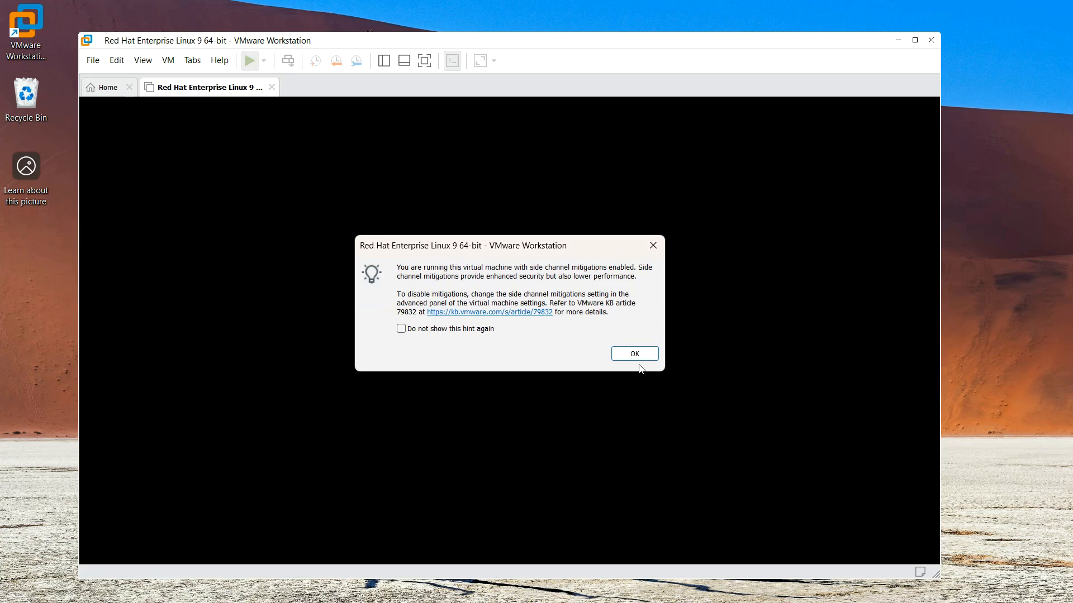
# Permanently dismiss the side-channel mitigations hint and enlarge the Workstation window
pyautogui.click(423, 333)
pyautogui.click(635, 354)
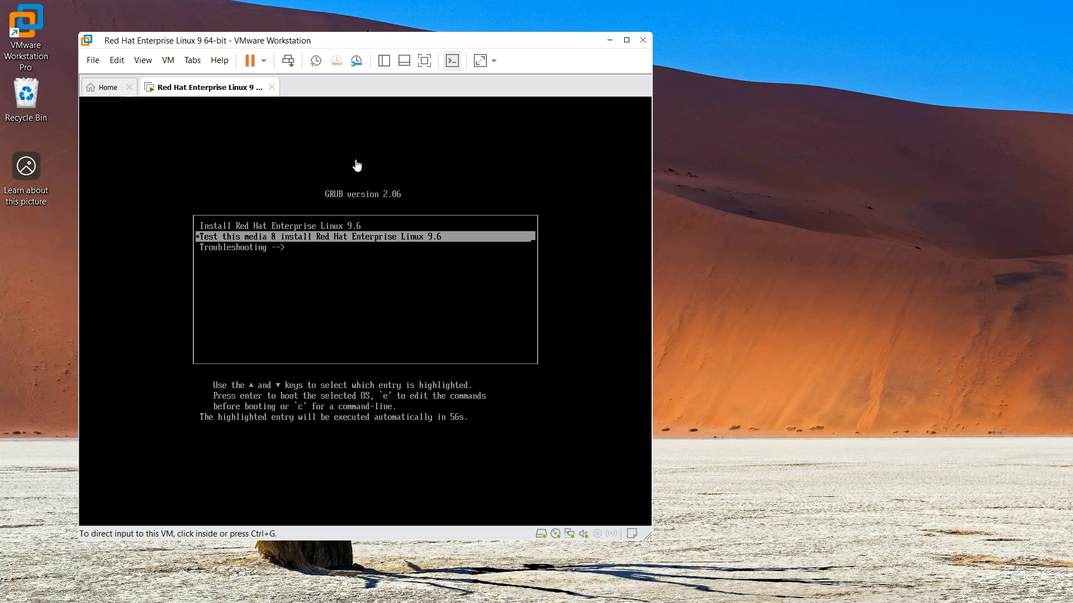
pyautogui.moveTo(408, 45); pyautogui.dragTo(620, 82)
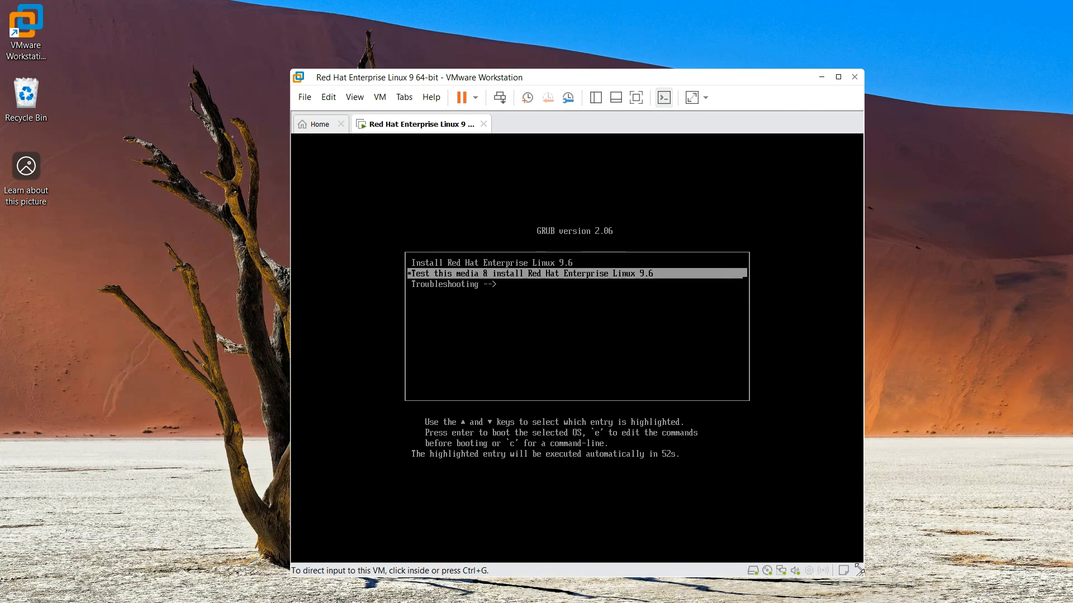
pyautogui.moveTo(751, 82); pyautogui.dragTo(543, 26)
pyautogui.moveTo(652, 517); pyautogui.dragTo(979, 591)
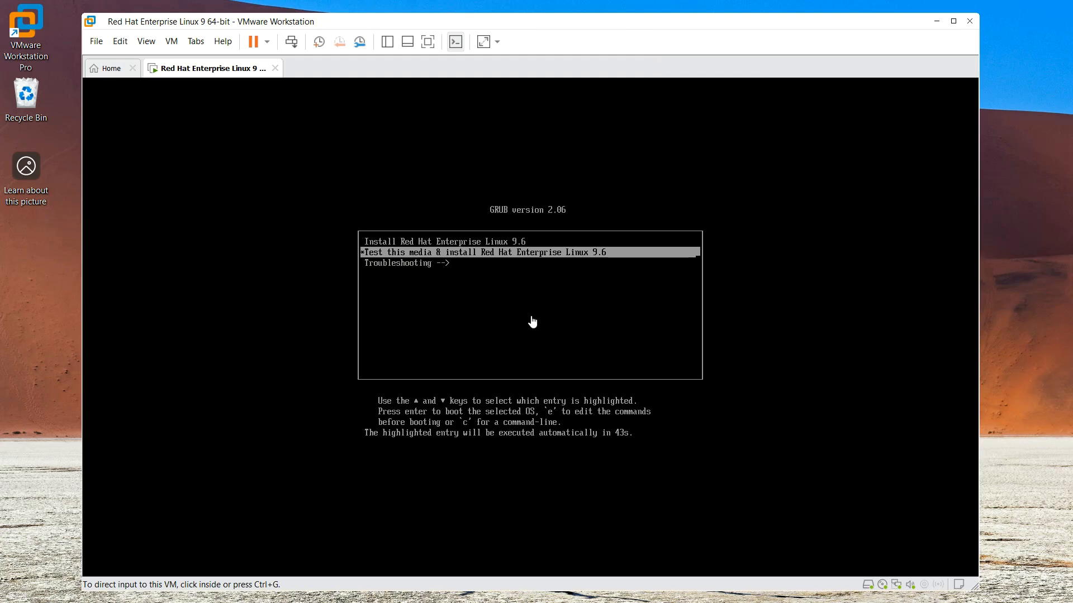
# Highlight Install Red Hat Enterprise Linux 9.6 in the GRUB boot menu
pyautogui.click(512, 319)
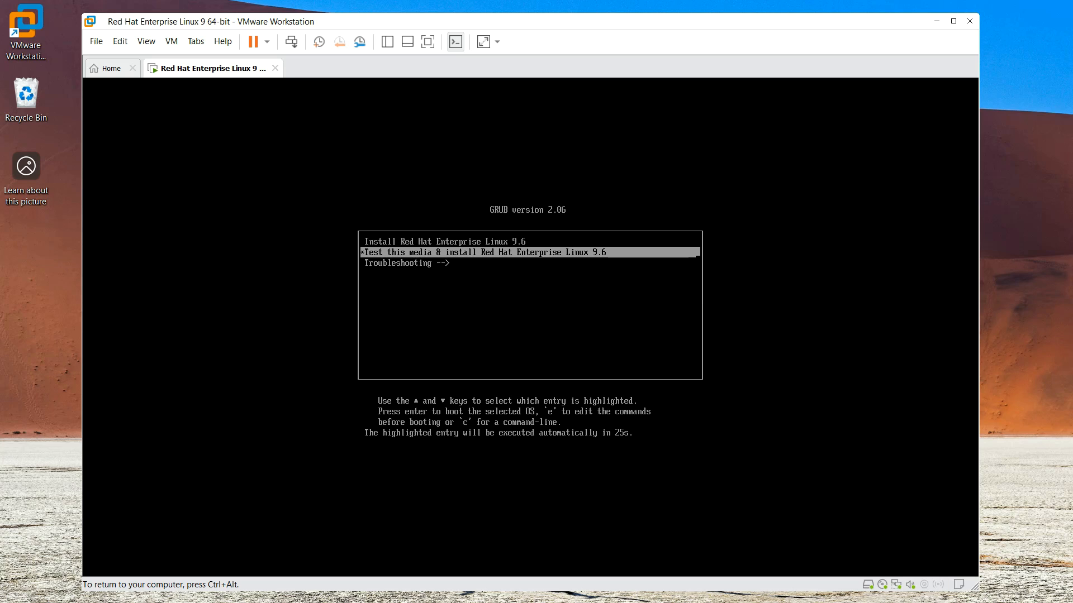
pyautogui.hotkey('ctrl', 'alt')
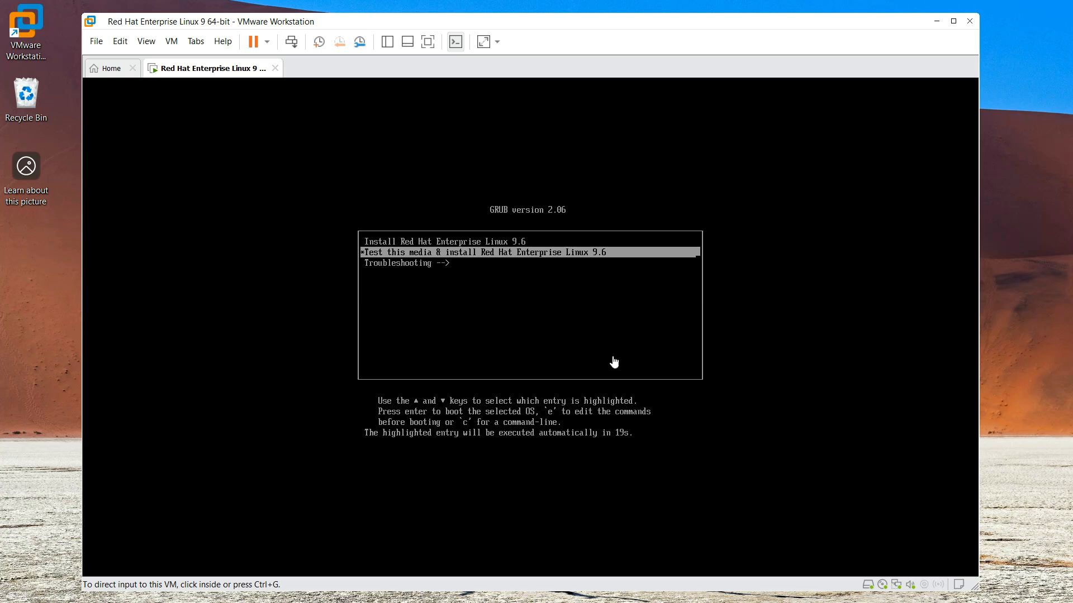
pyautogui.click(533, 314)
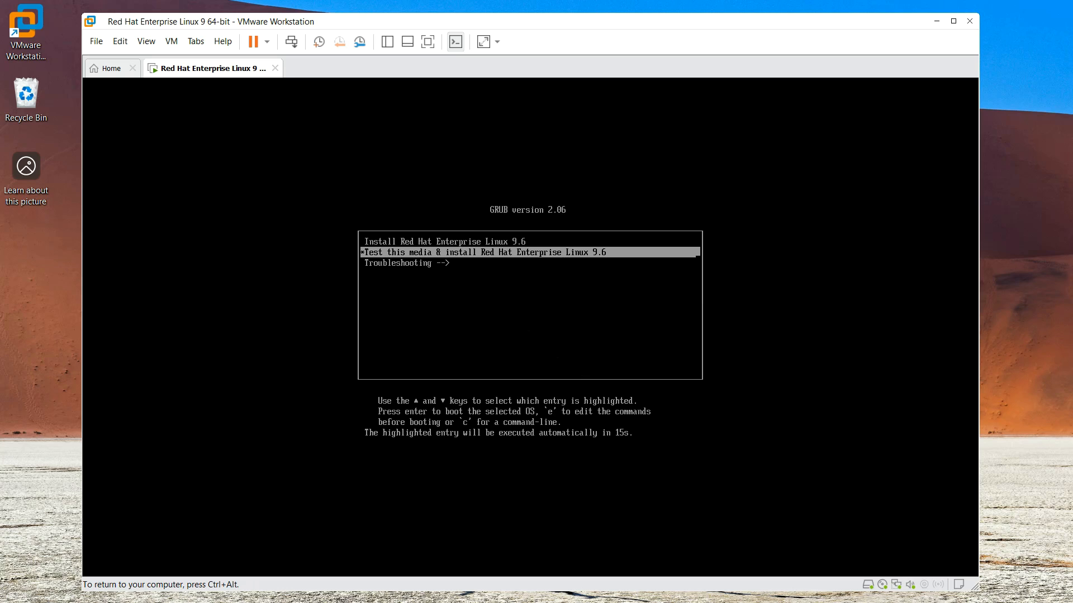
pyautogui.press('Up')
pyautogui.press('Down')
pyautogui.press('Up')
pyautogui.press('Down')
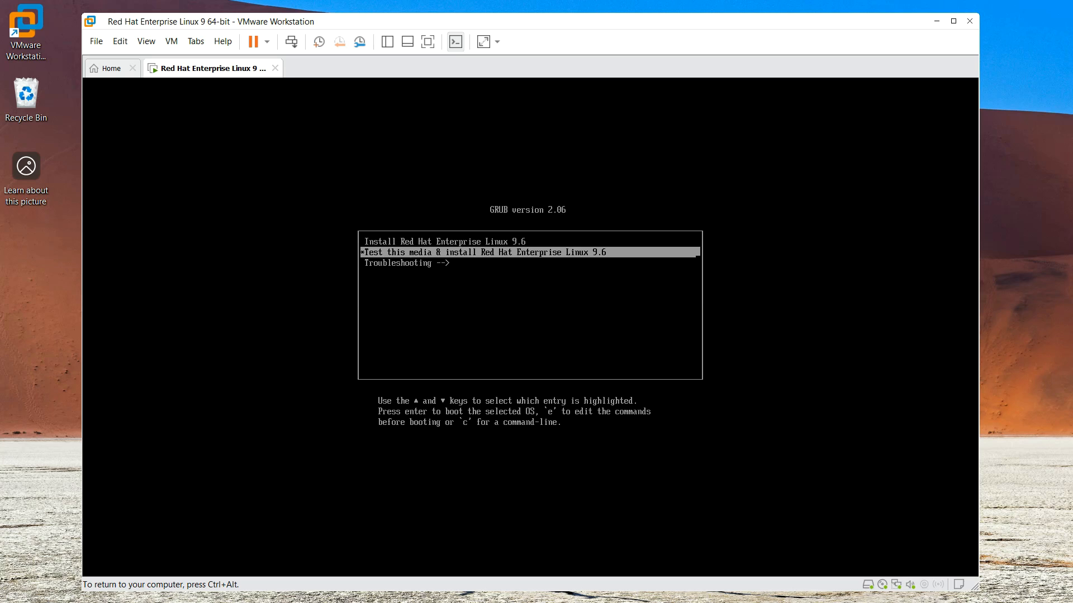
pyautogui.press('Up')
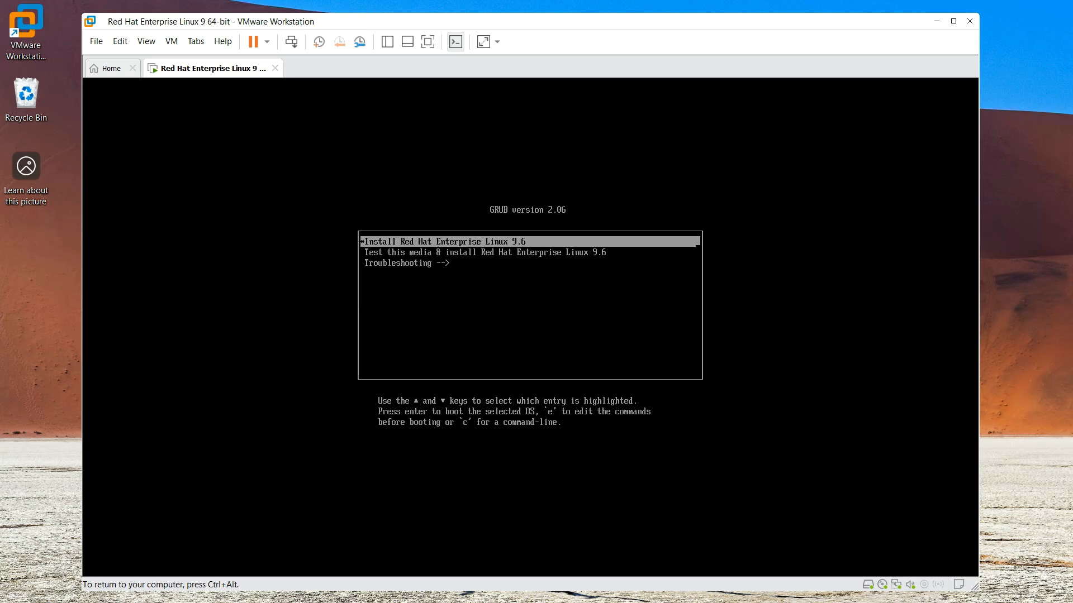
# Boot the installer and choose English (India) as the installation language
pyautogui.press('Return')
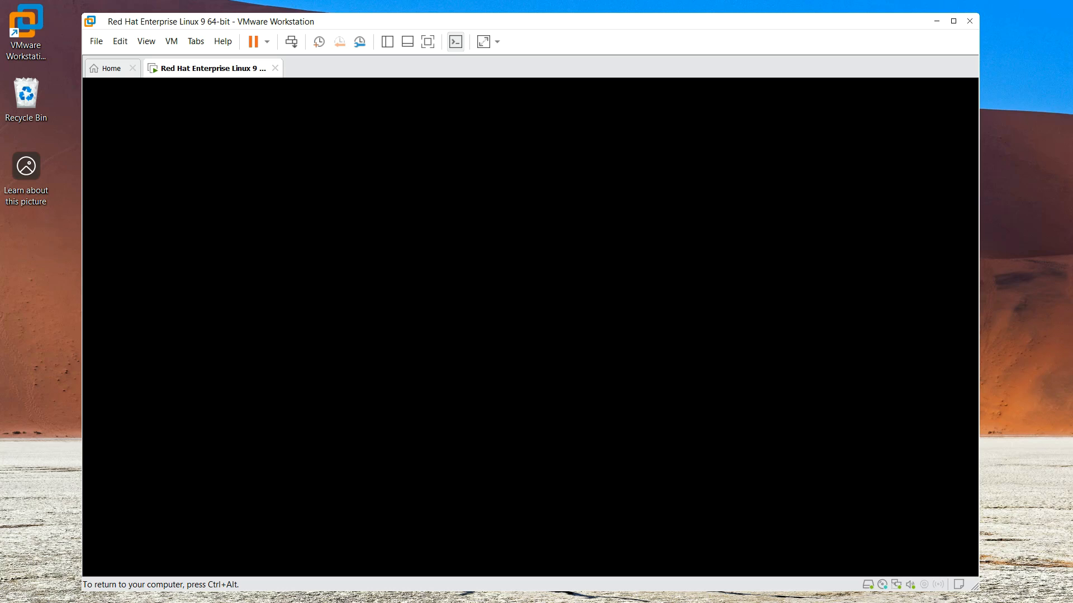
pyautogui.hotkey('ctrl', 'alt')
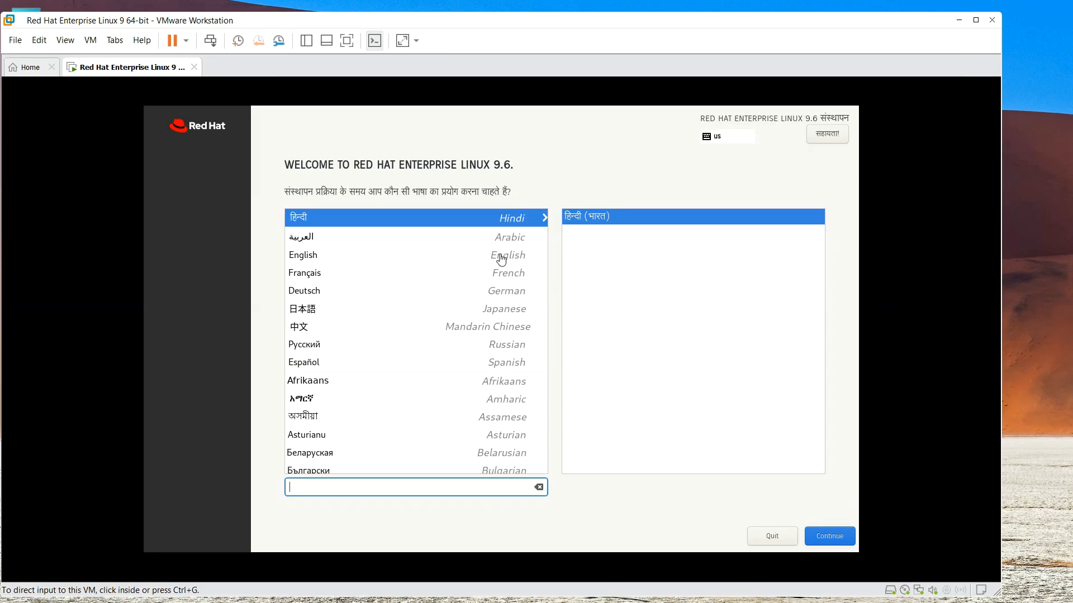
pyautogui.click(347, 257)
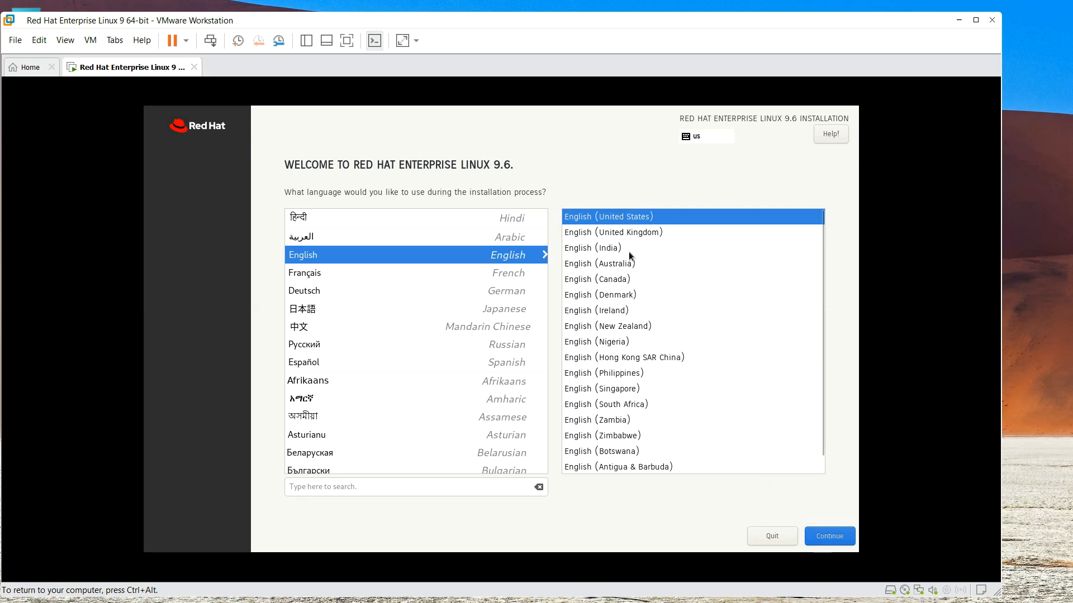
pyautogui.click(608, 250)
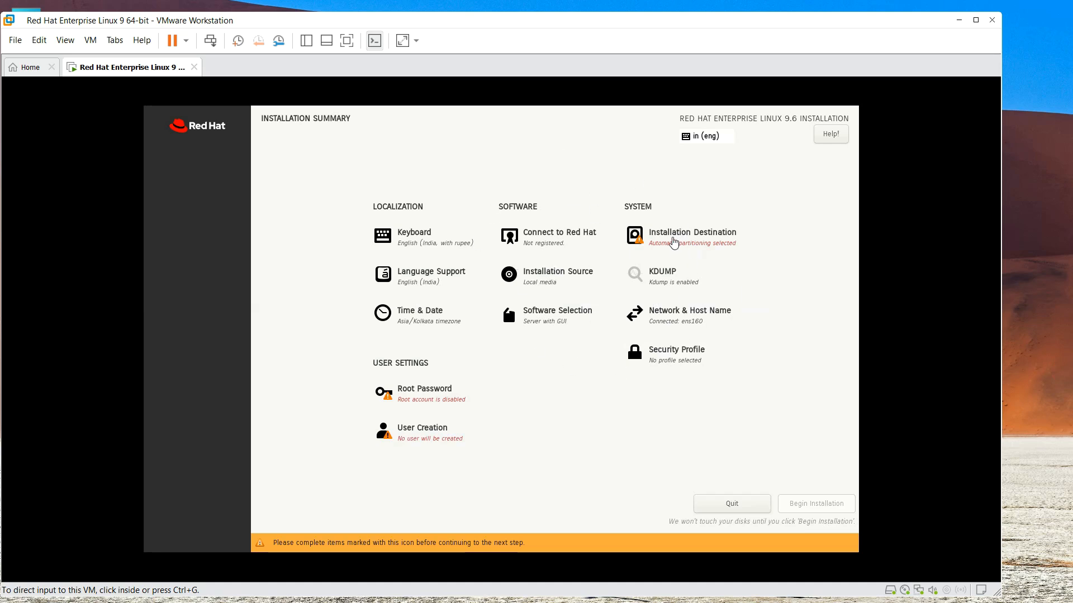
# Reselect the 20 GiB VMware Virtual NVMe disk as install destination with automatic partitioning
pyautogui.click(673, 241)
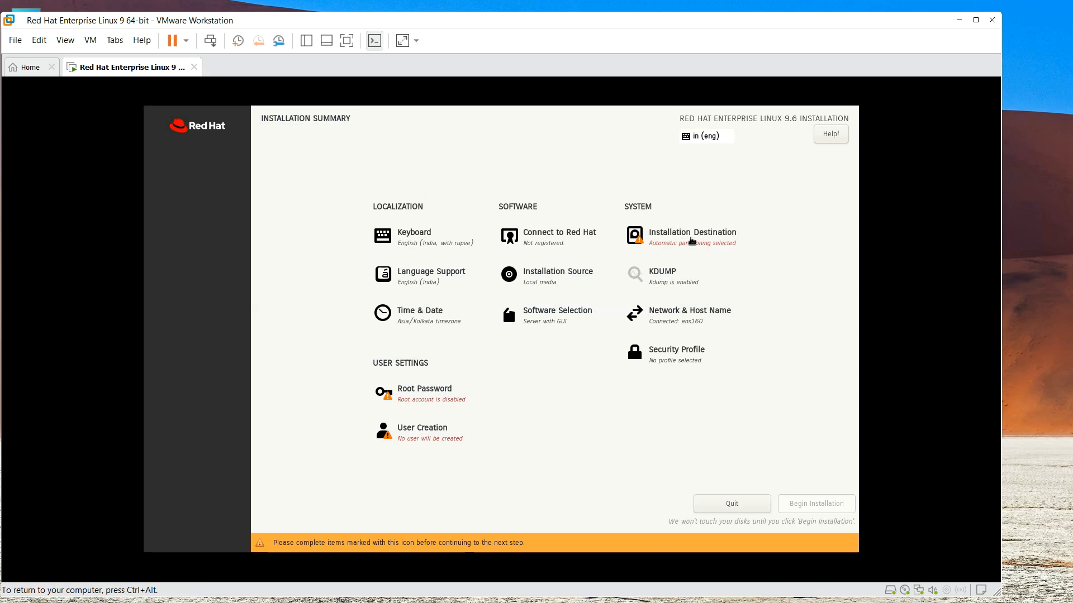
pyautogui.click(692, 239)
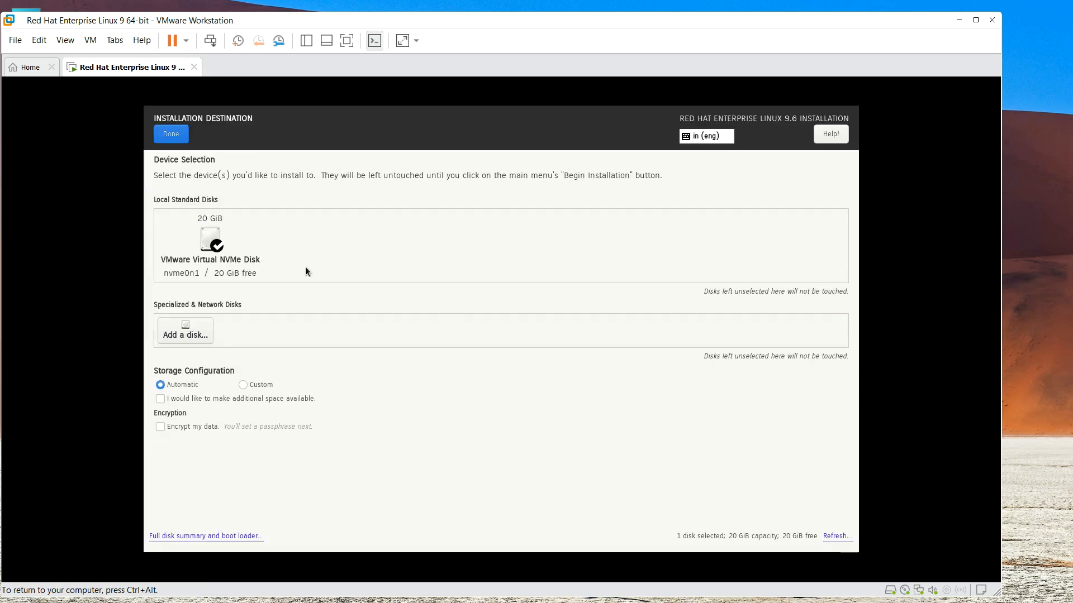
pyautogui.click(188, 240)
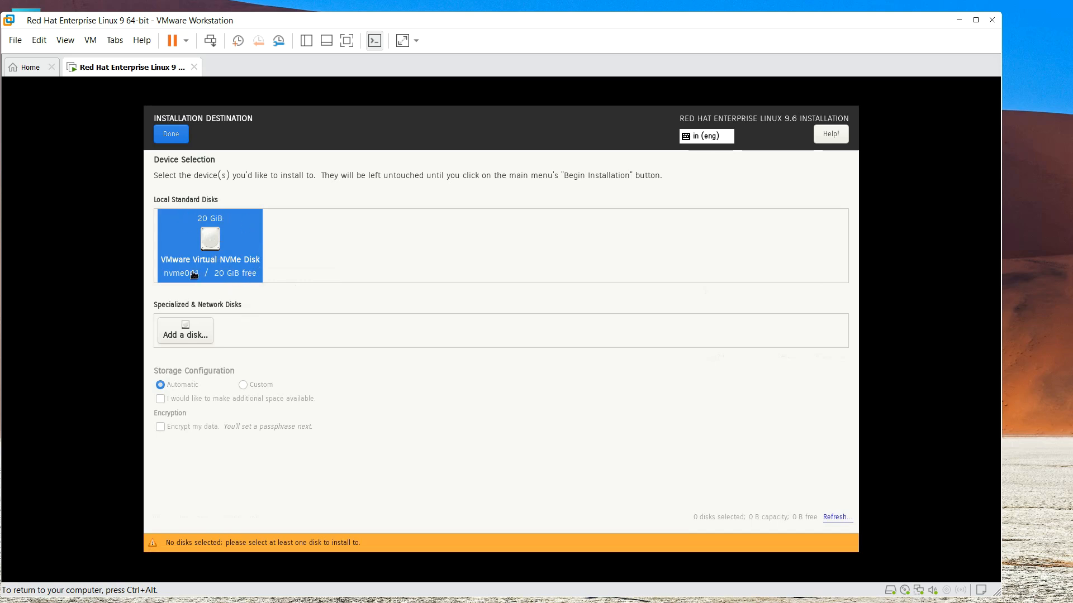
pyautogui.click(233, 243)
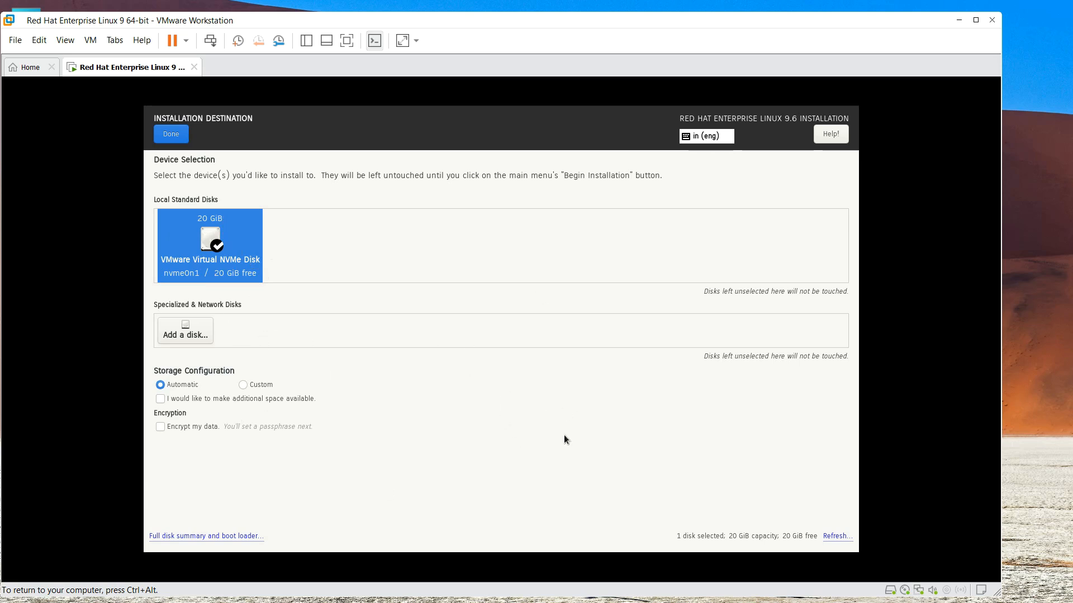
pyautogui.click(179, 137)
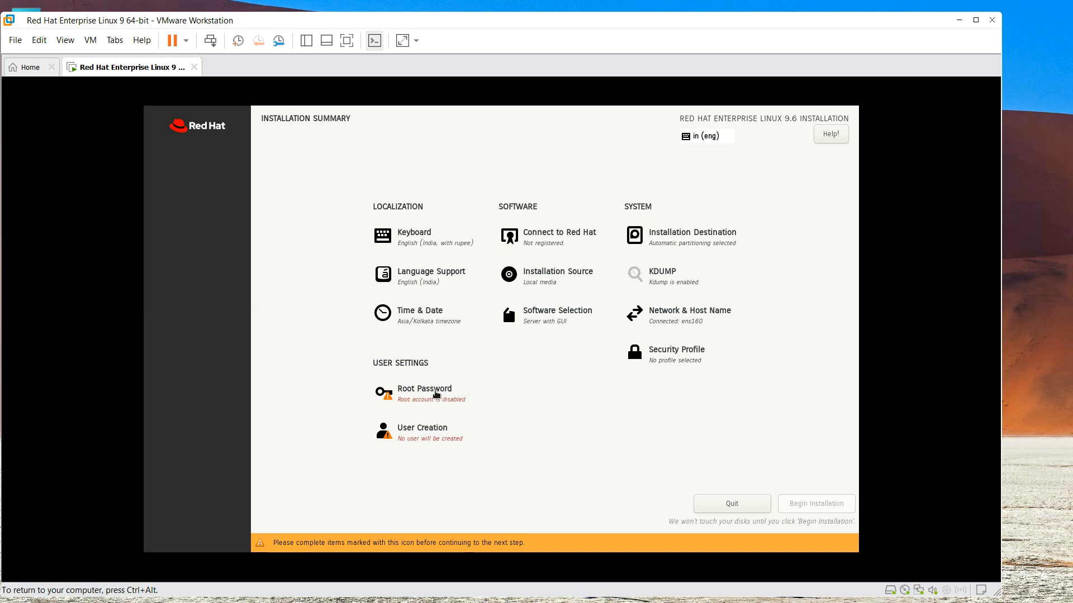
pyautogui.click(431, 391)
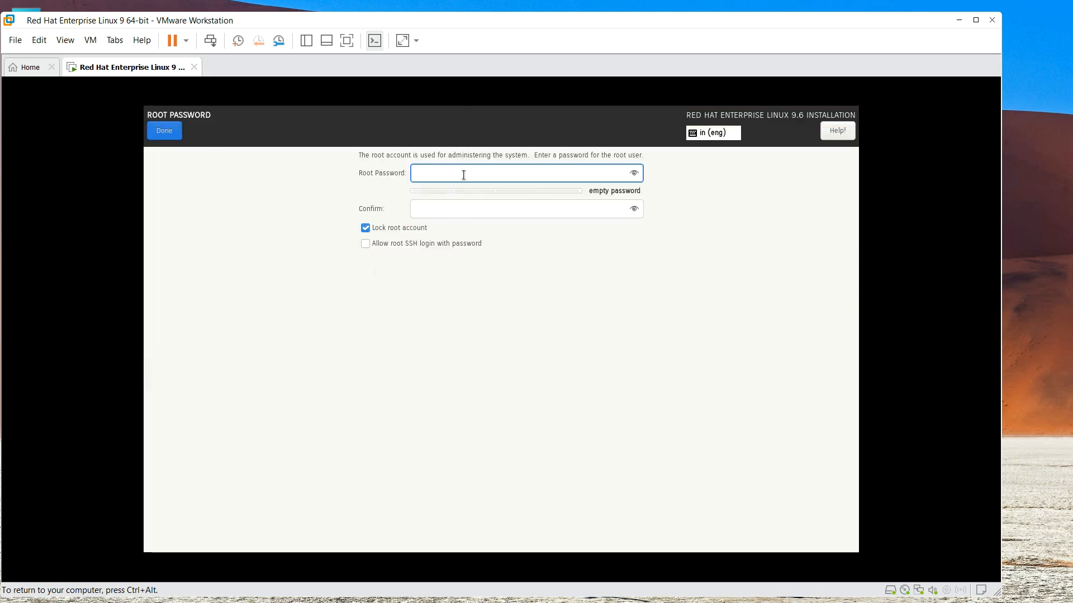
# Enter and confirm a root password, accepting it despite the weak-password warning
pyautogui.write('•••••')
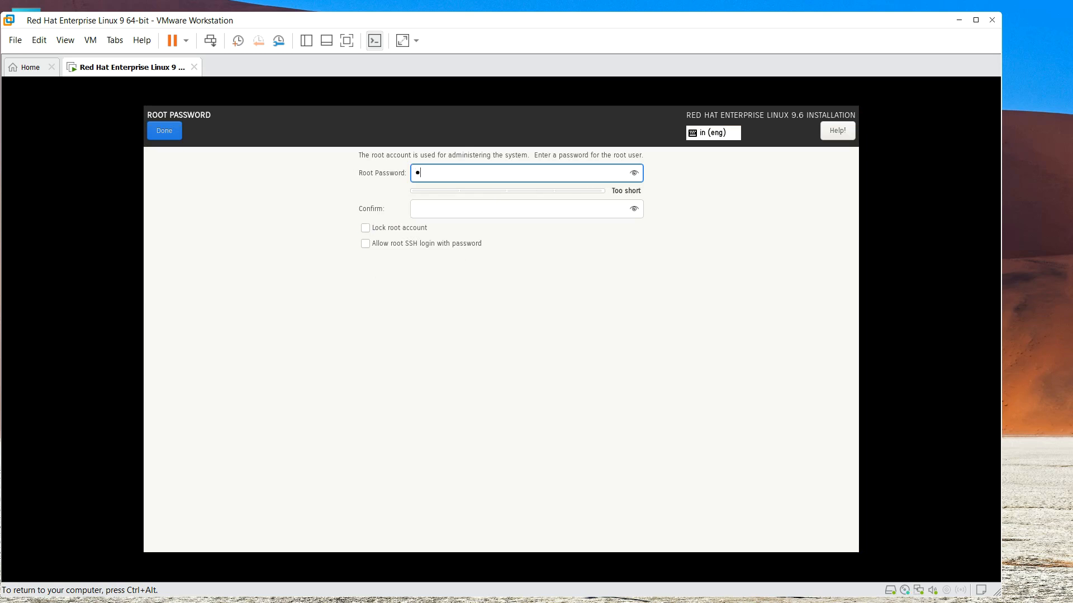
pyautogui.write('•')
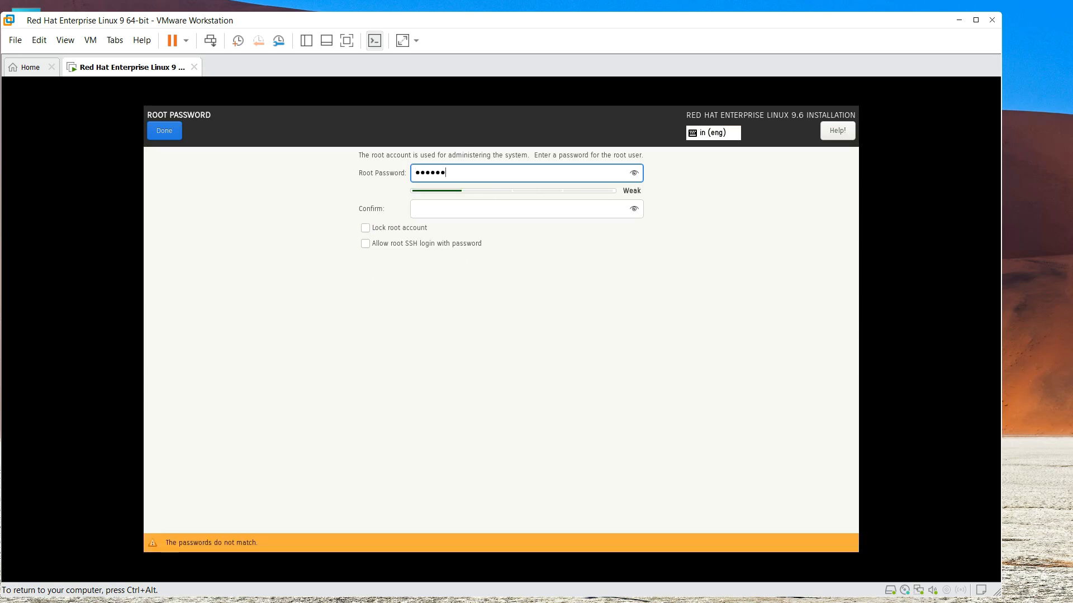
pyautogui.press('Tab')
pyautogui.write('••••••')
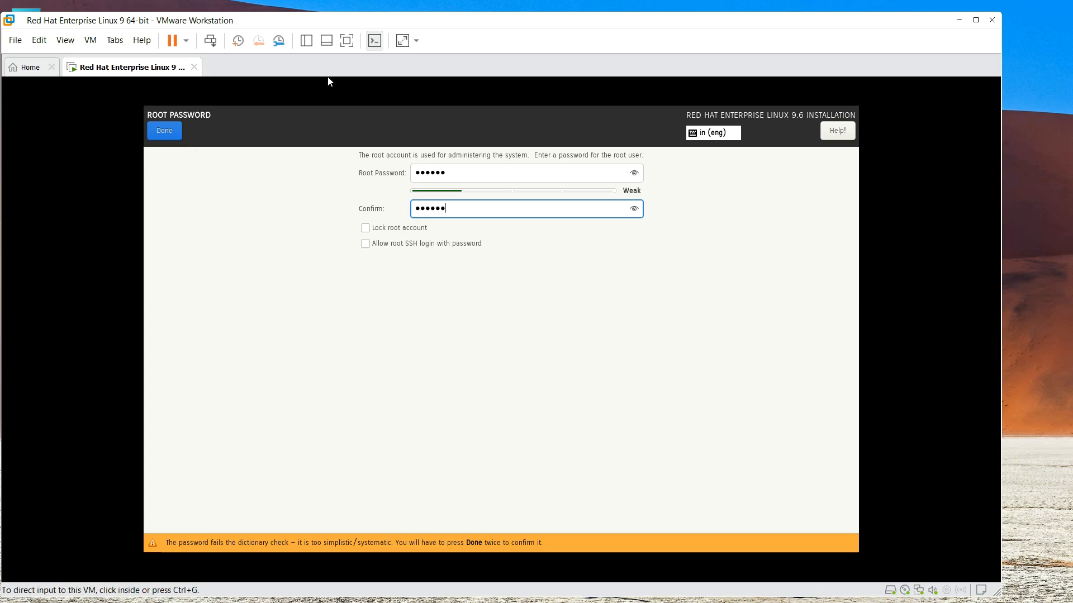
pyautogui.click(167, 132)
pyautogui.click(167, 132)
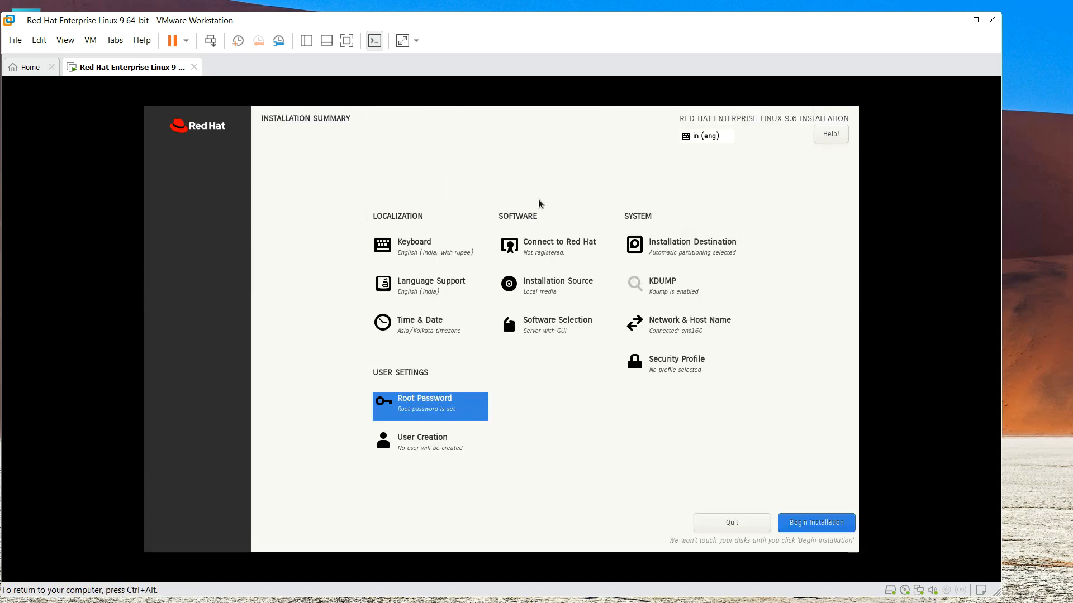
pyautogui.hotkey('ctrl', 'alt')
pyautogui.click(604, 389)
# Run the RHEL 9.6 installation and reboot once it reports Complete!
pyautogui.click(824, 530)
pyautogui.hotkey('ctrl', 'alt')
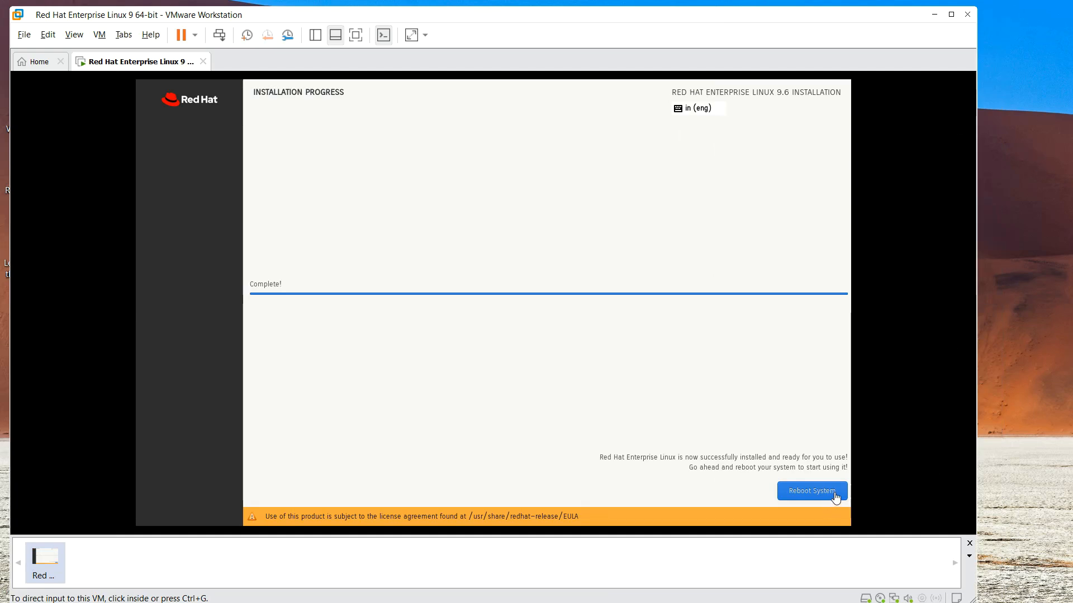
pyautogui.click(817, 497)
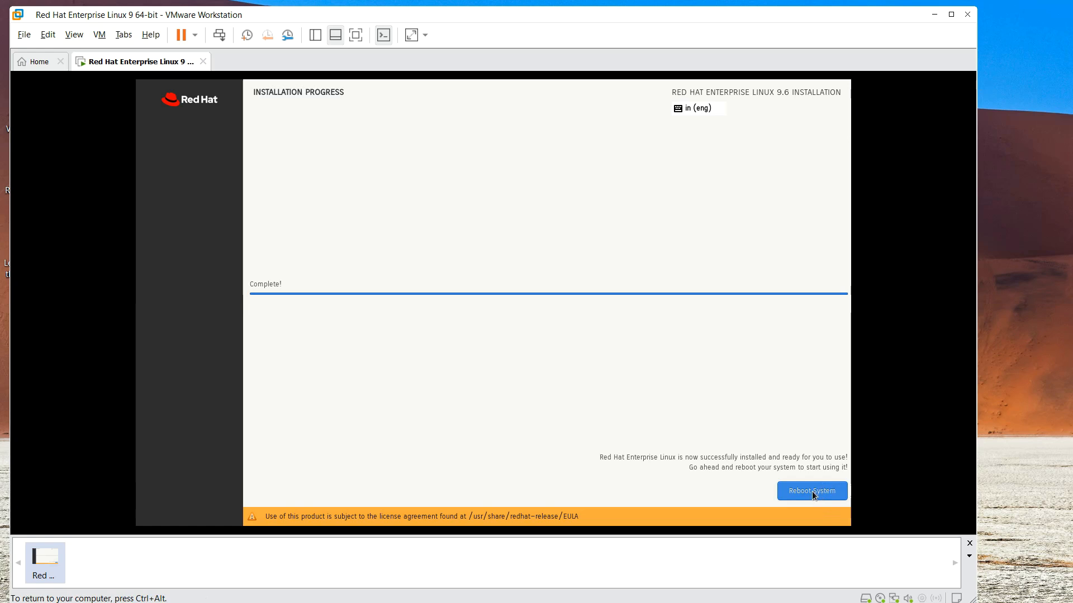
pyautogui.click(812, 491)
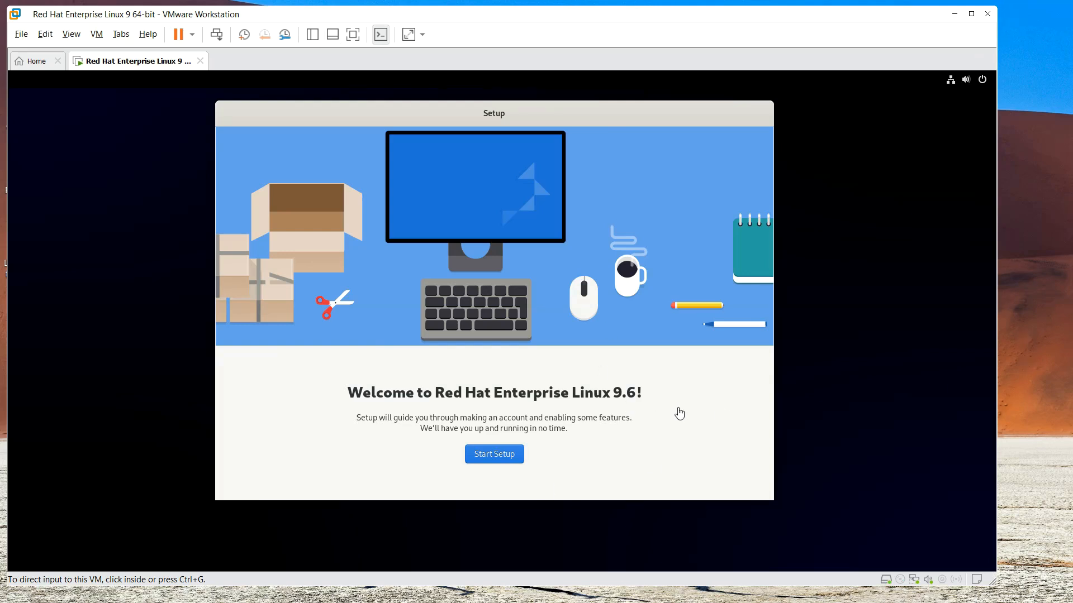
# Start first-boot setup, keep location services on, and skip online accounts
pyautogui.click(740, 342)
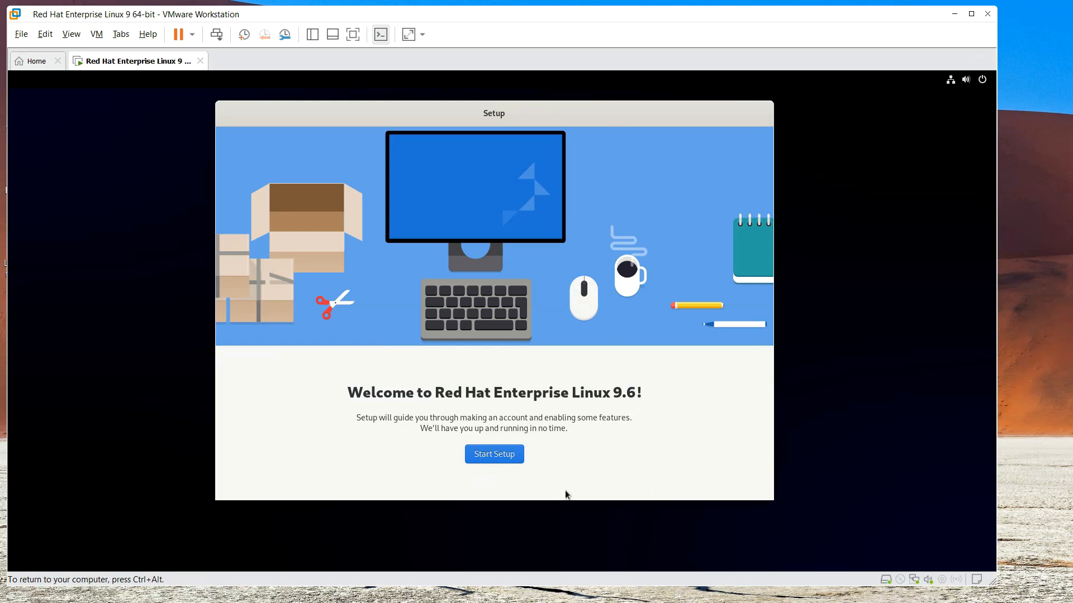
pyautogui.click(498, 457)
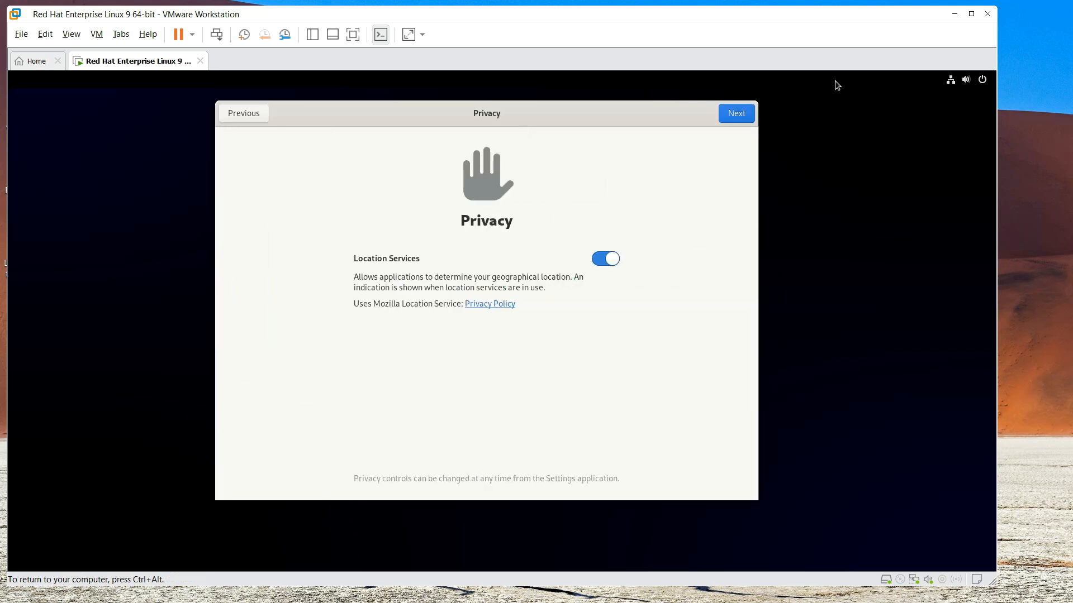
pyautogui.click(742, 118)
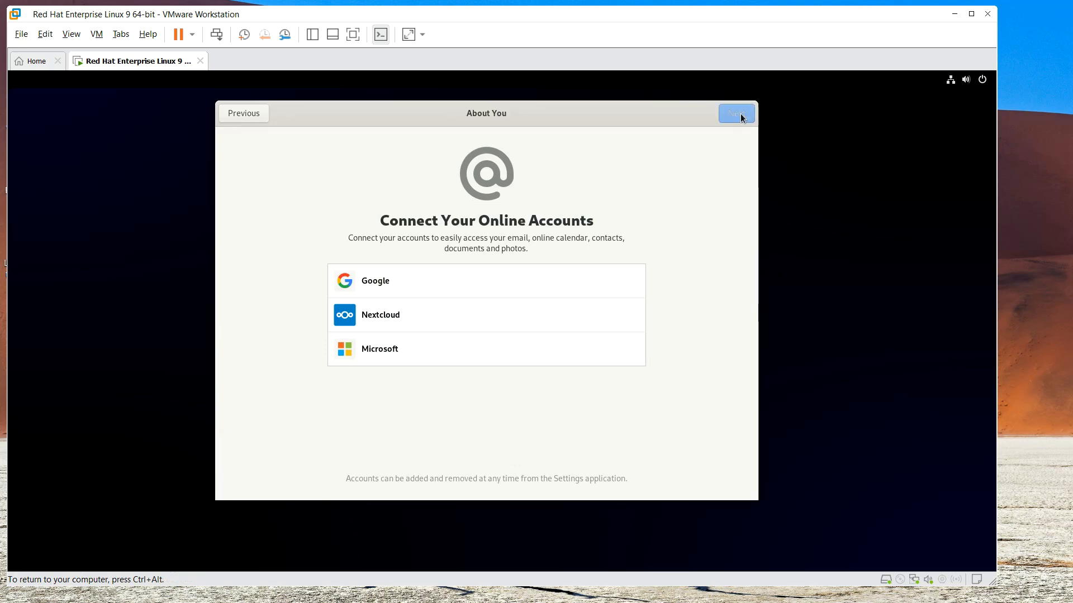
pyautogui.click(738, 113)
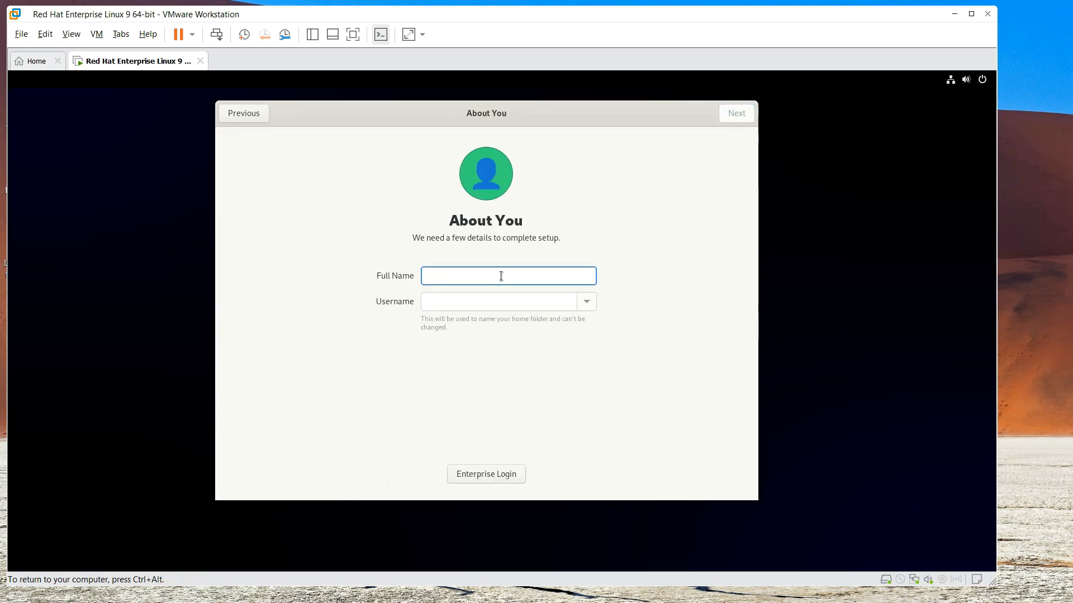
# Create the local user 'linuxuser' with a confirmed password and start using RHEL
pyautogui.write('linuxuser')
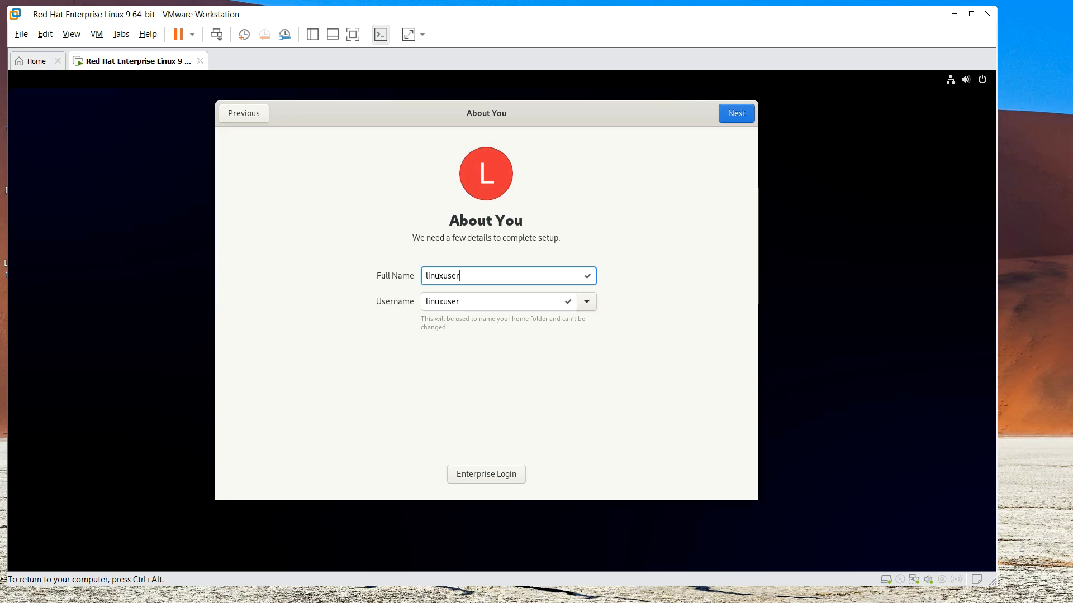
pyautogui.click(735, 113)
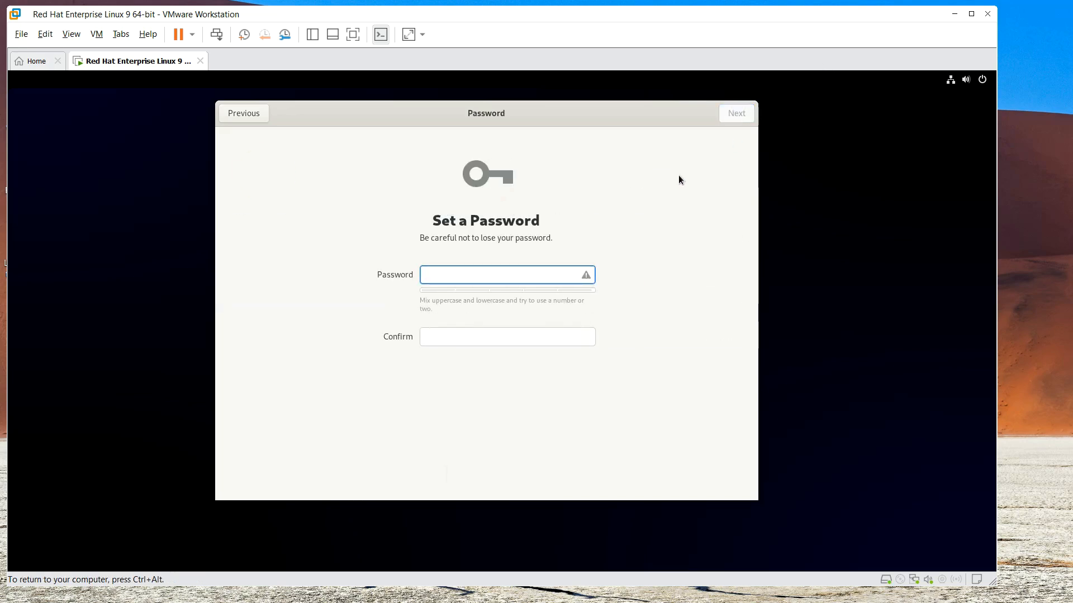
pyautogui.write('redhat')
pyautogui.press('Tab')
pyautogui.write('redhat')
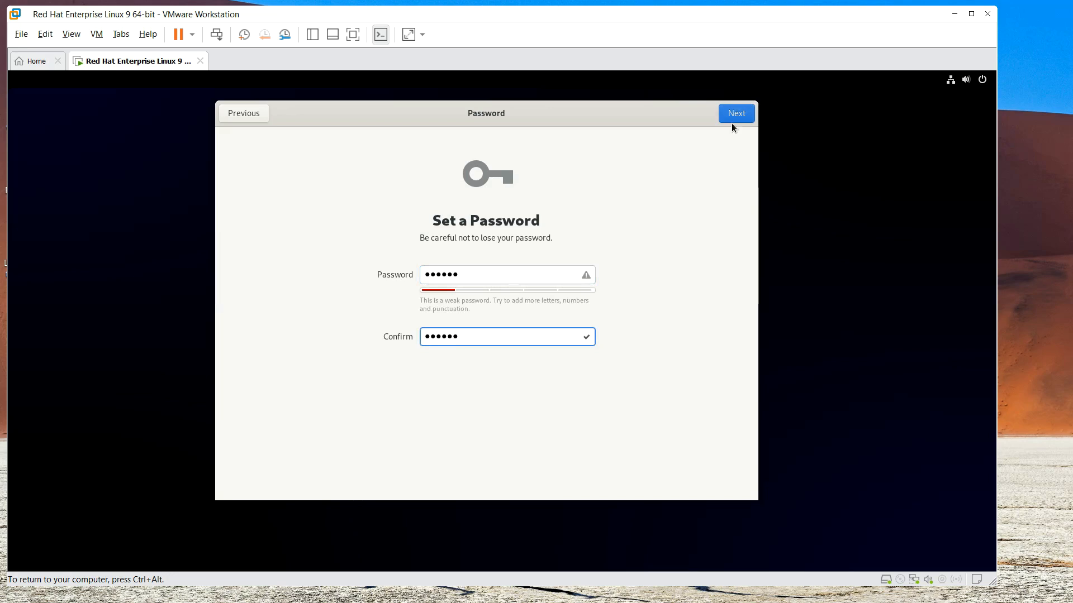
pyautogui.click(737, 120)
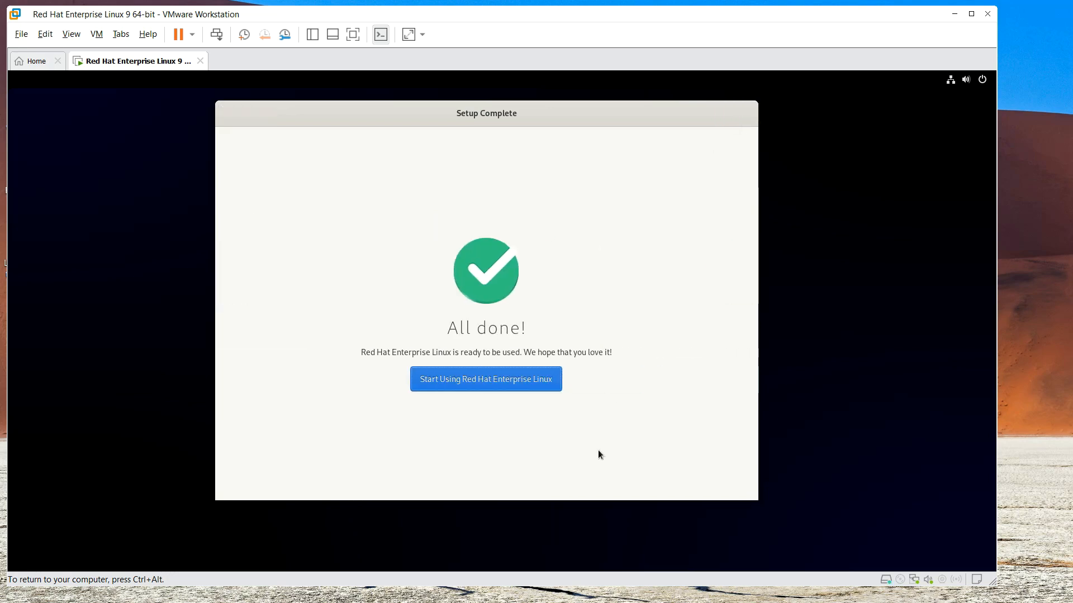
pyautogui.click(487, 383)
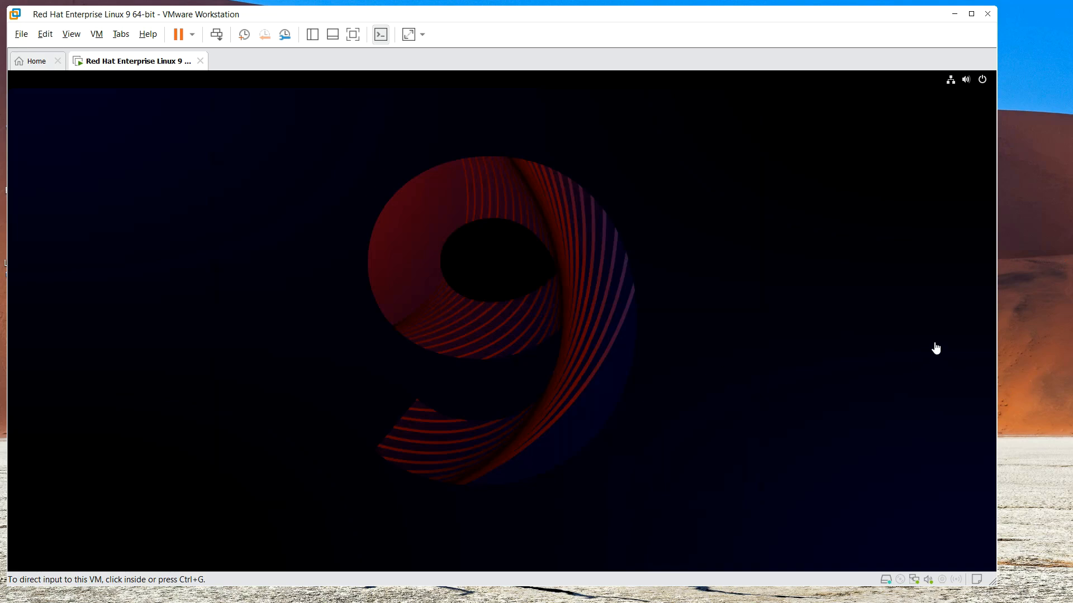
# Decline the welcome tour, open Terminal, and show the GNOME applications grid
pyautogui.click(101, 146)
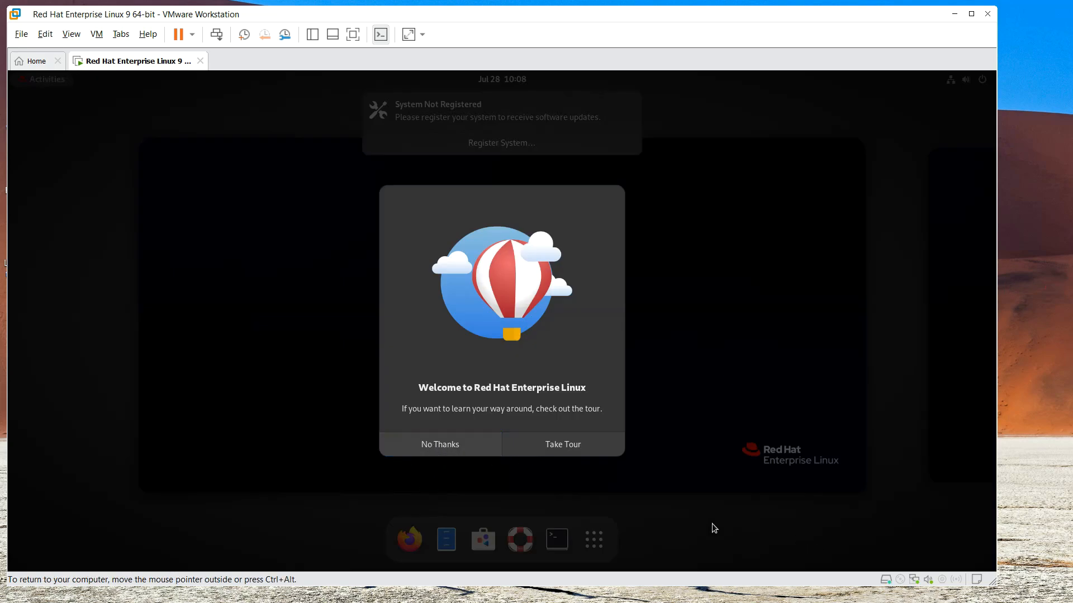
pyautogui.click(437, 447)
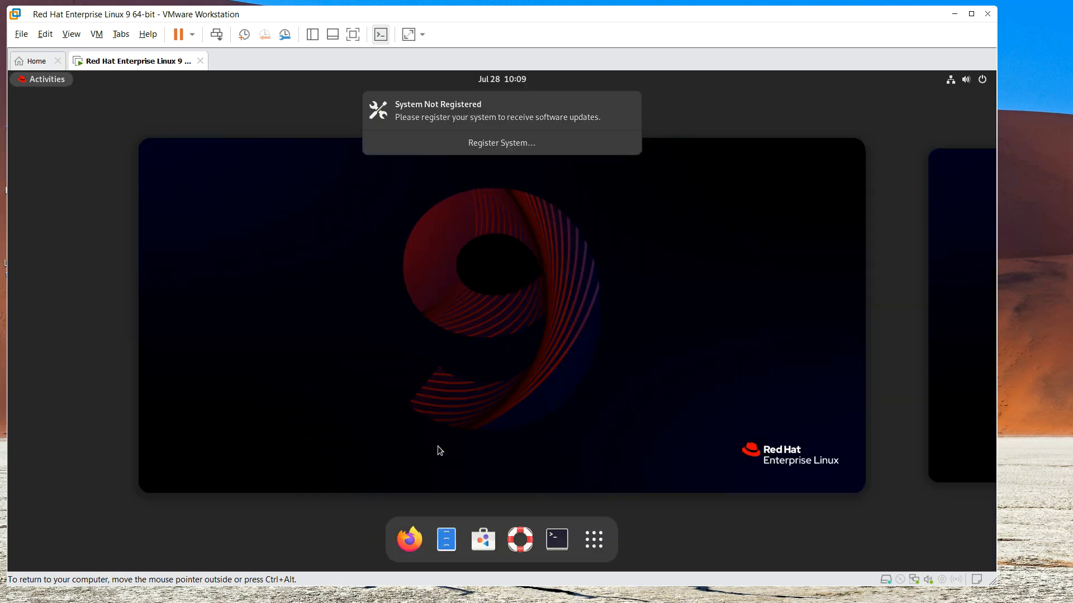
pyautogui.click(557, 539)
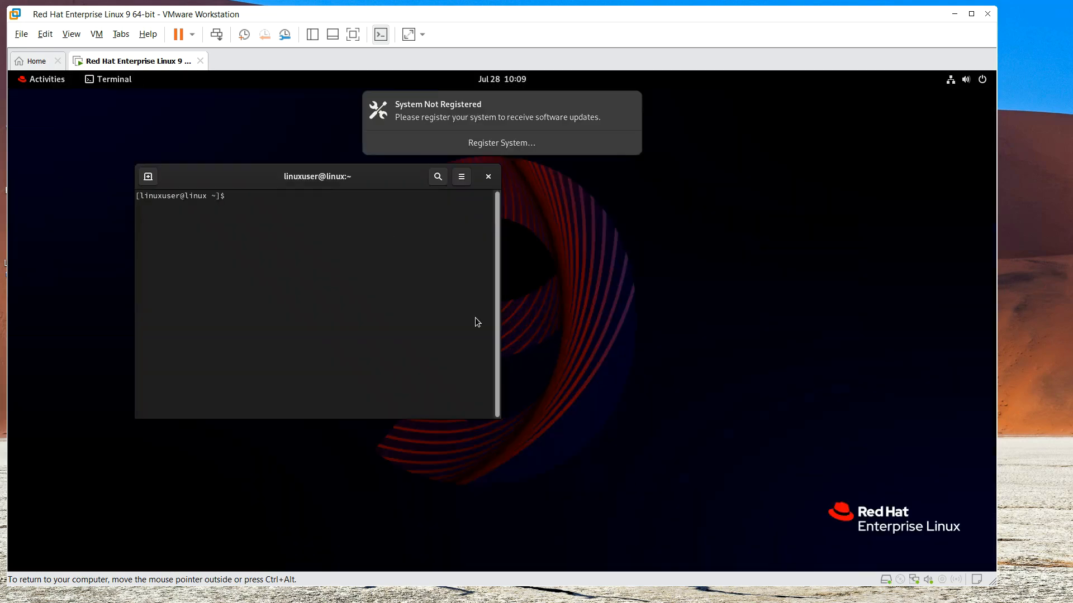
pyautogui.click(38, 82)
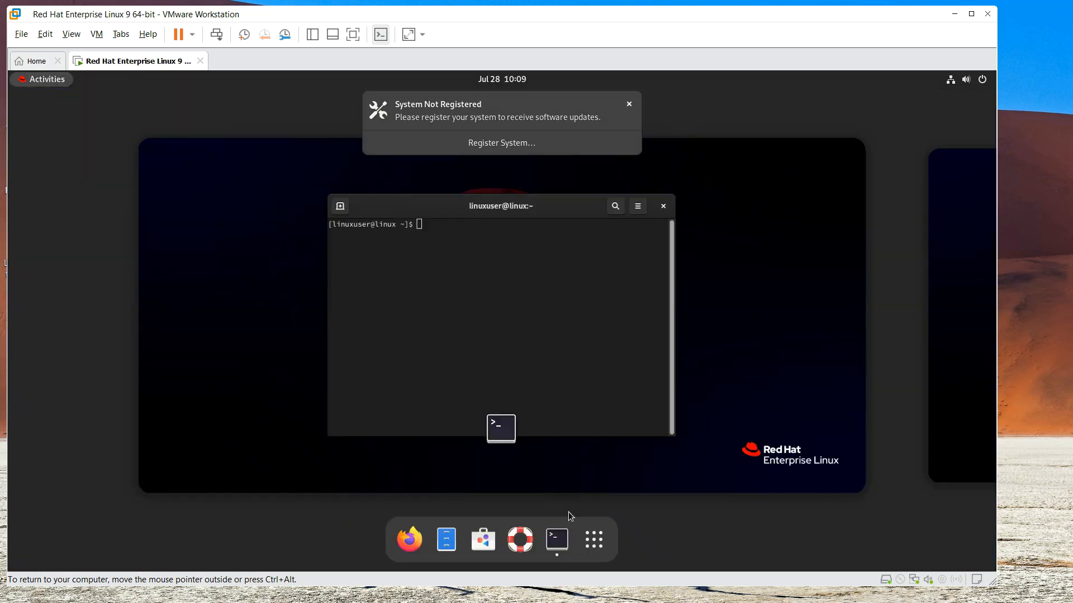
pyautogui.click(594, 539)
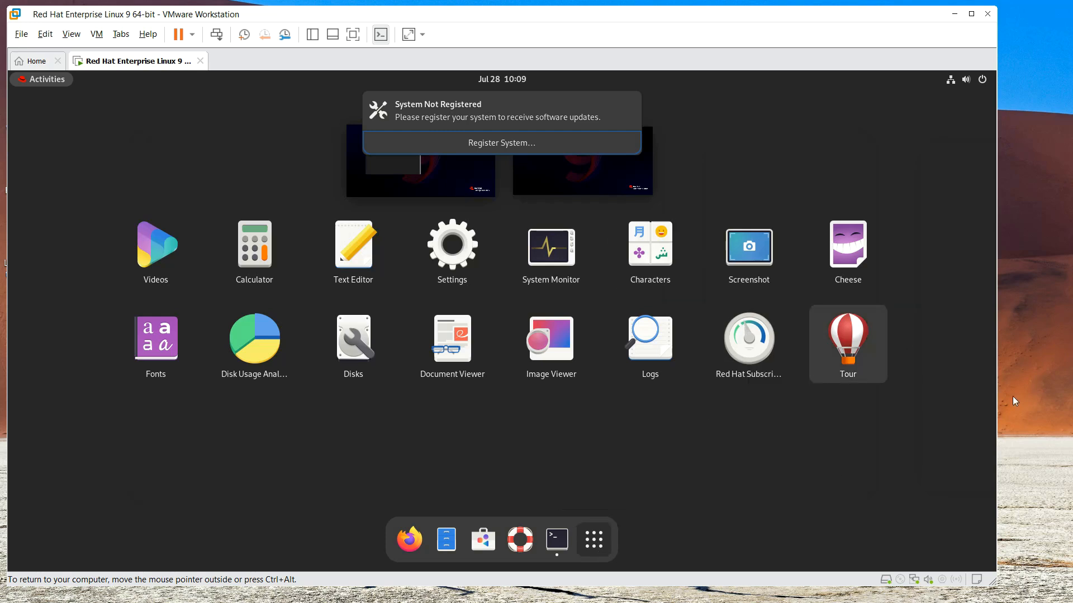